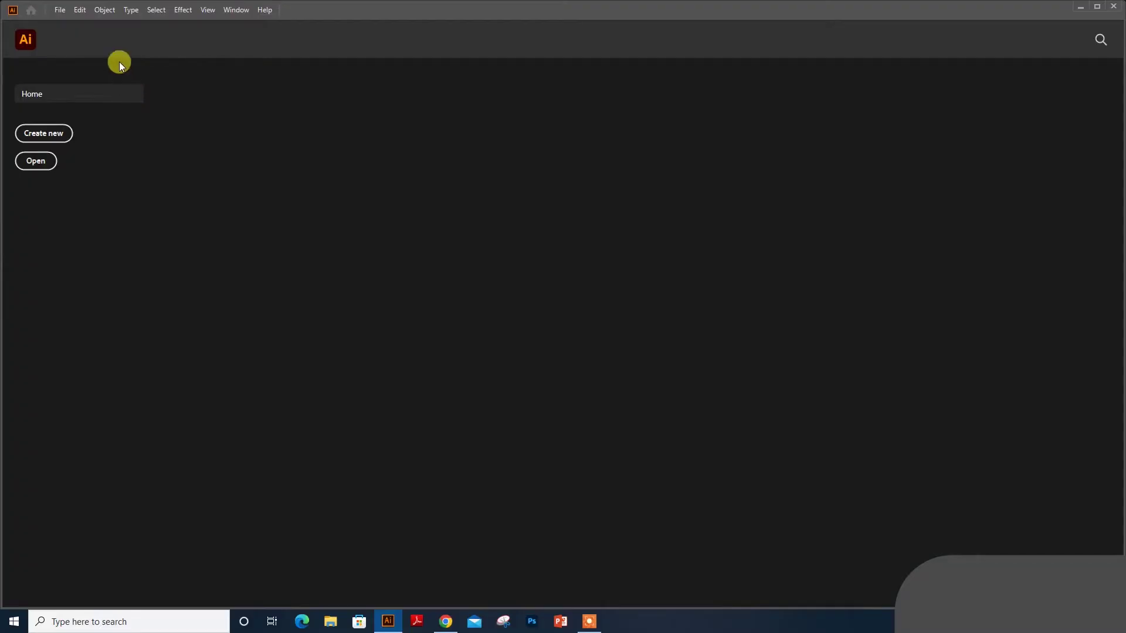
Step: Create a new A4 landscape document, Untitled-1, at 841.89 × 595.276 pt
{"action": "left_click", "coordinate": [59, 10]}
{"action": "left_click", "coordinate": [70, 24]}
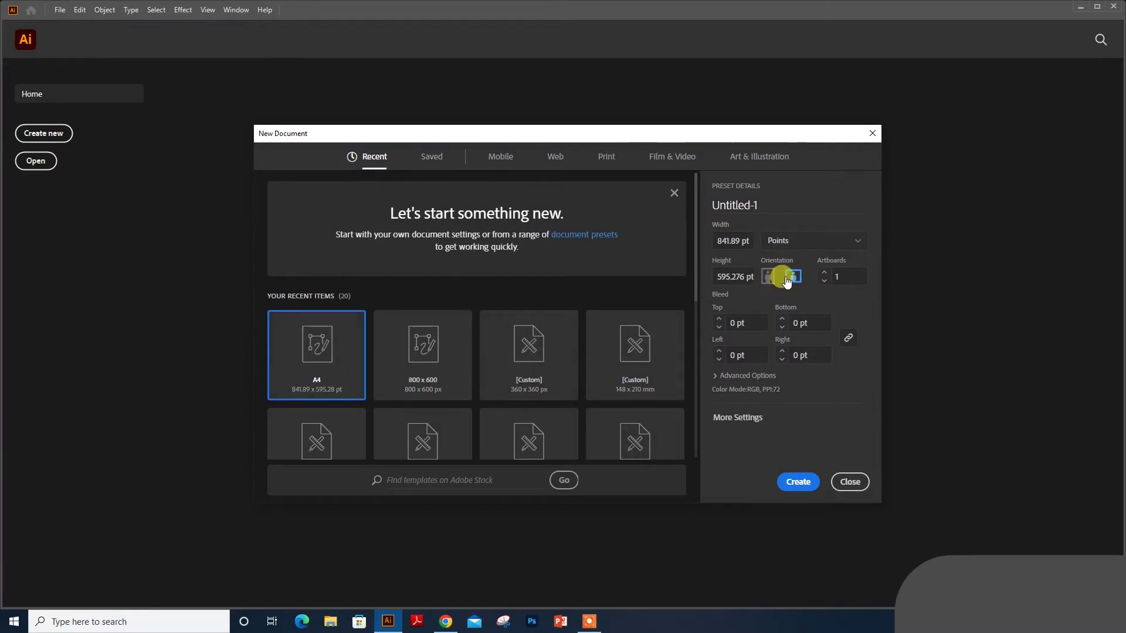
{"action": "left_click", "coordinate": [796, 480]}
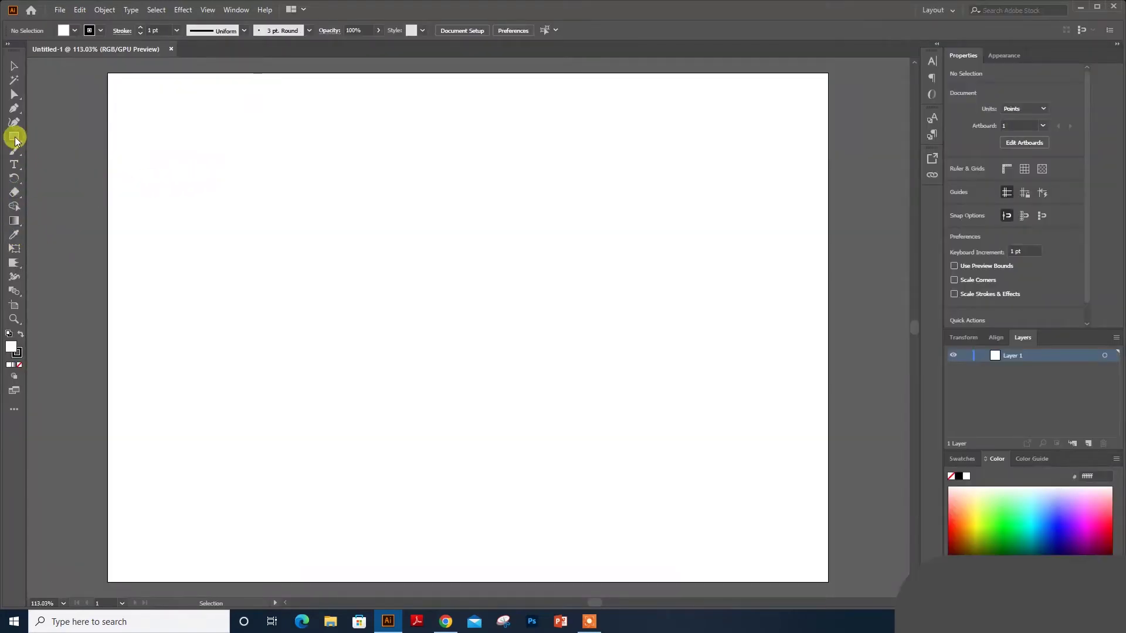
Step: Switch to the Ellipse tool and set the fill to pale cyan 8befef
{"action": "right_click", "coordinate": [14, 137]}
{"action": "left_click", "coordinate": [36, 153]}
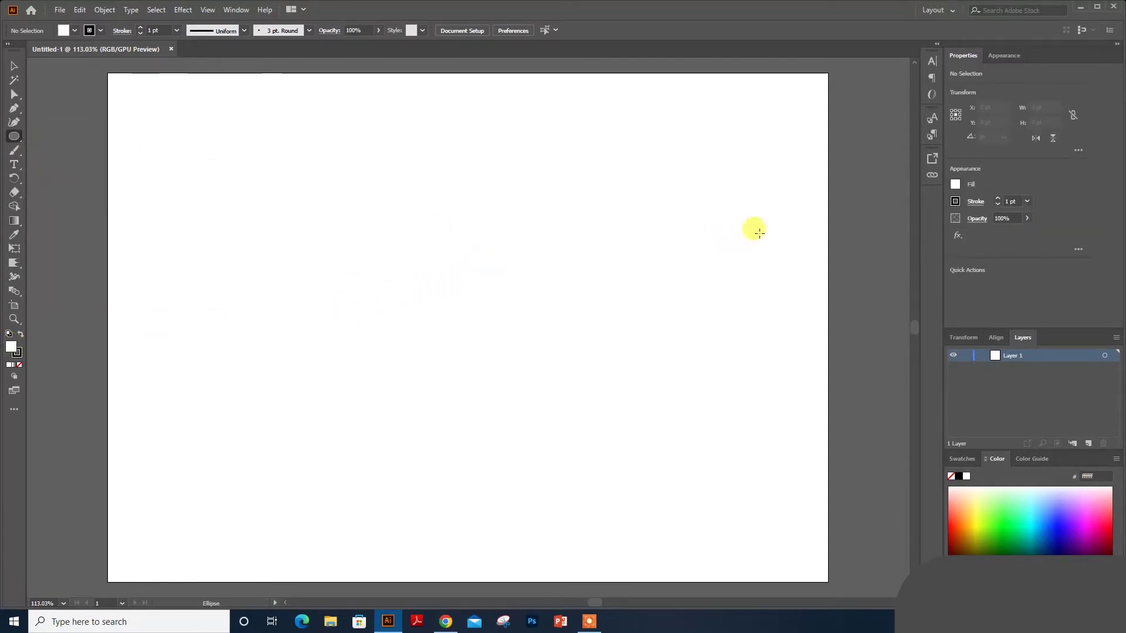
{"action": "double_click", "coordinate": [11, 346]}
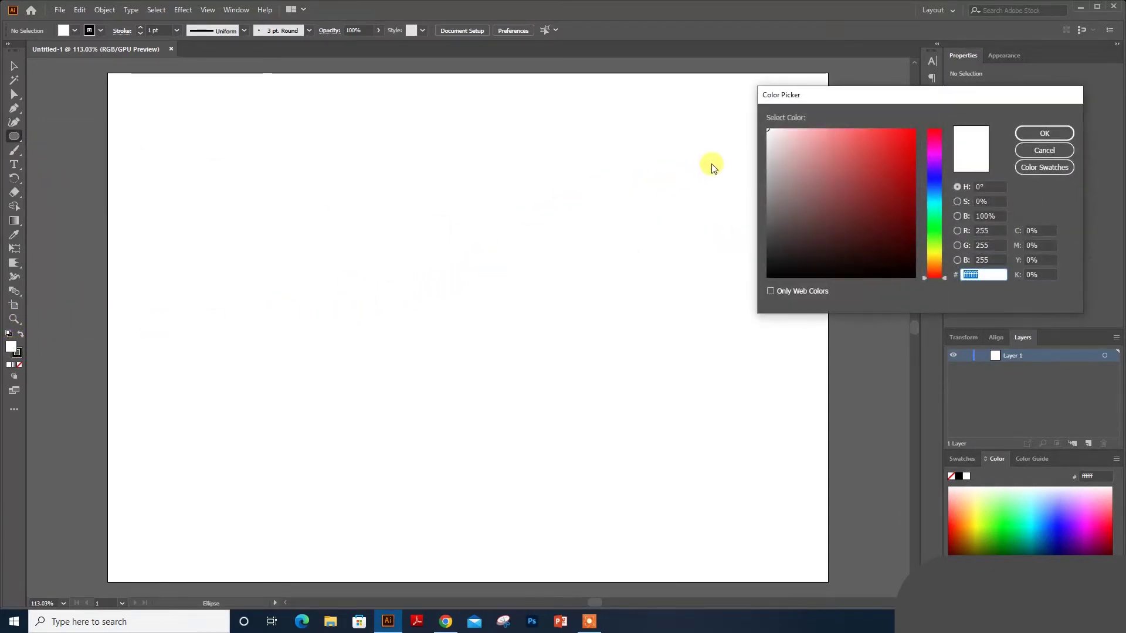
{"action": "left_click", "coordinate": [767, 149]}
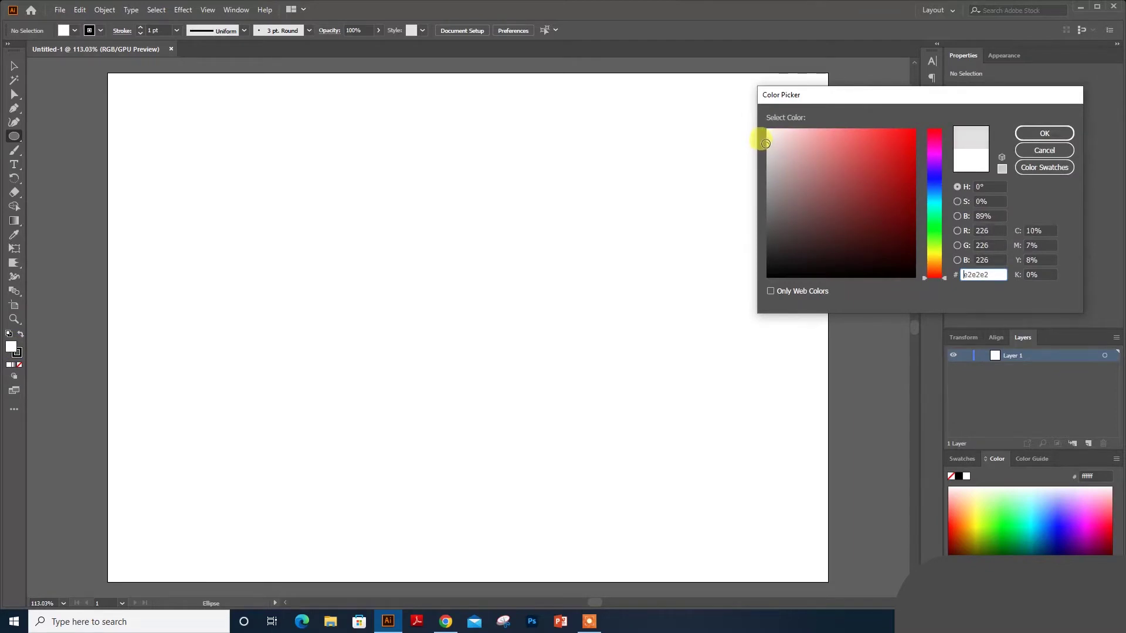
{"action": "left_click", "coordinate": [935, 204]}
{"action": "mouse_move", "coordinate": [833, 143]}
{"action": "left_mouse_down"}
{"action": "mouse_move", "coordinate": [874, 129]}
{"action": "mouse_move", "coordinate": [828, 135]}
{"action": "left_mouse_up"}
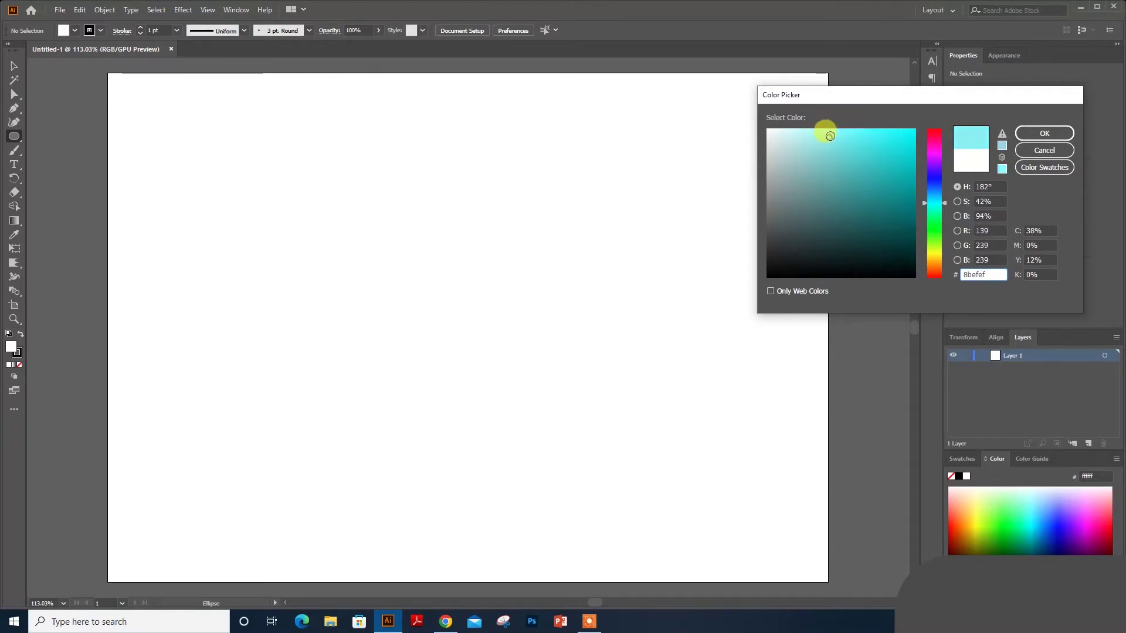
{"action": "left_click", "coordinate": [1044, 134]}
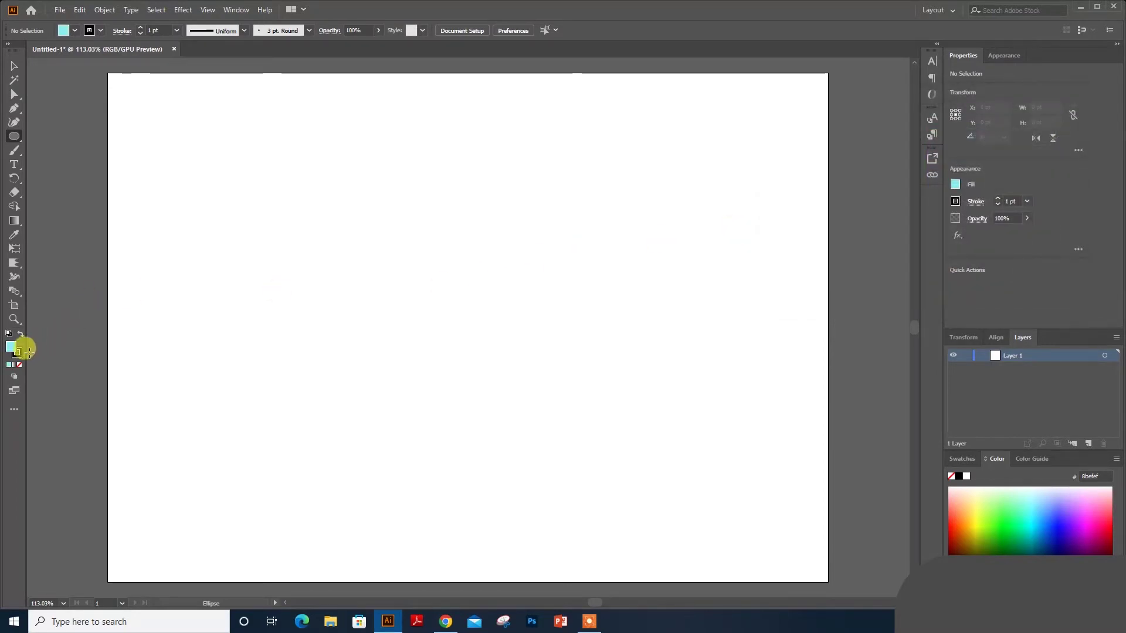
Step: Set the stroke to None and make the fill active again
{"action": "left_click", "coordinate": [21, 358]}
{"action": "left_click", "coordinate": [20, 366]}
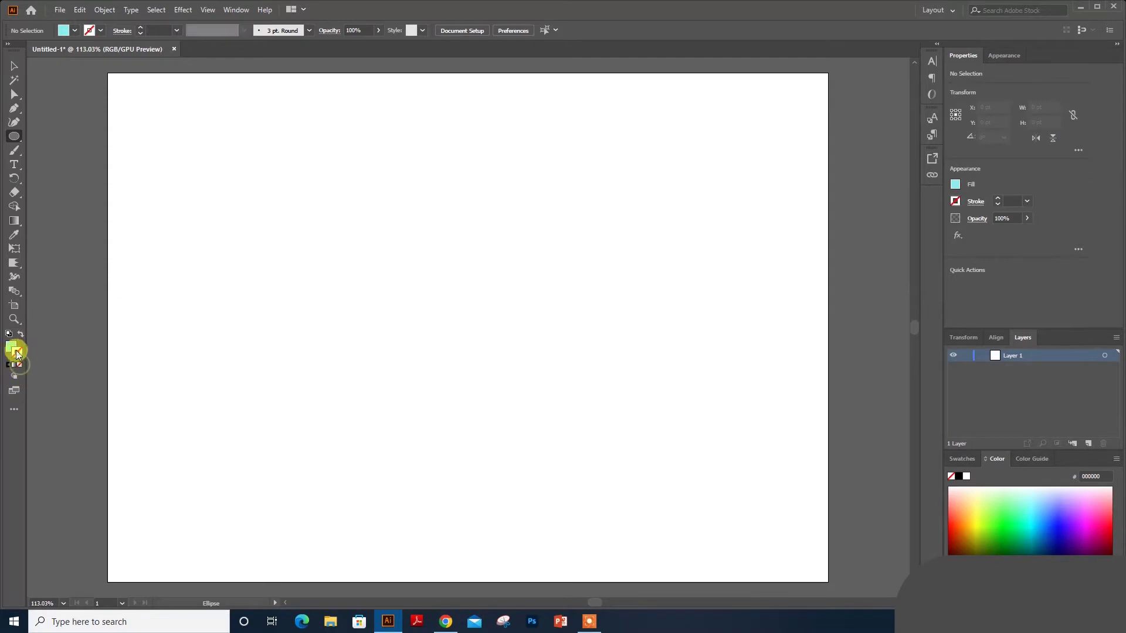
{"action": "left_click", "coordinate": [10, 347]}
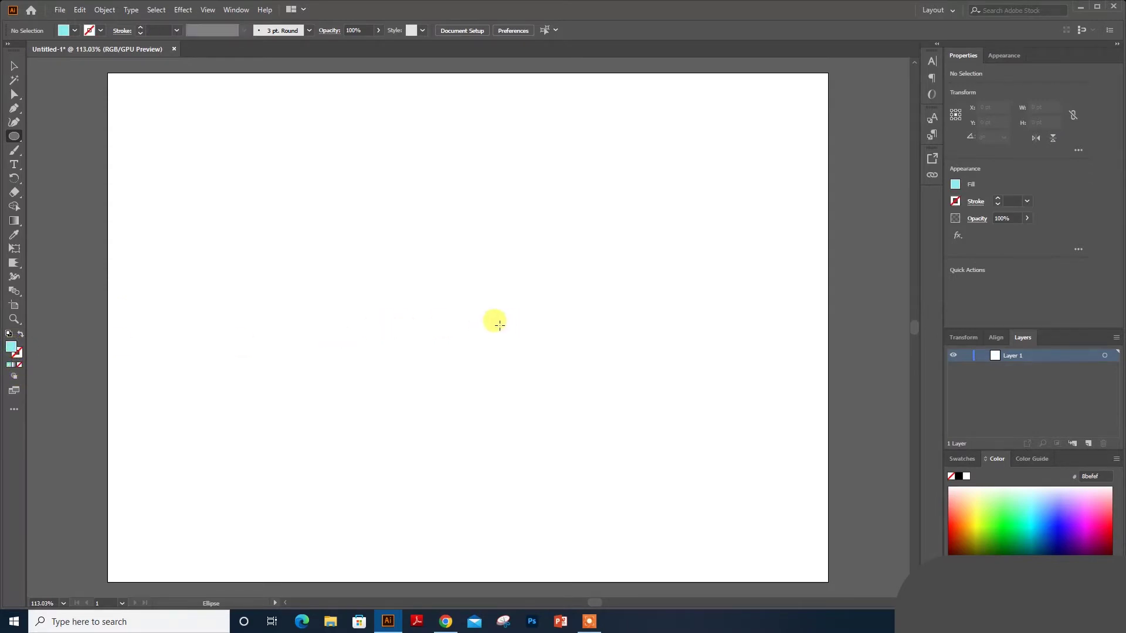
Step: Draw a cyan circle at the page centre, duplicate it, and enlarge the copy to 157.534 pt
{"action": "left_click_drag", "start_coordinate": [490, 322], "coordinate": [528, 351]}
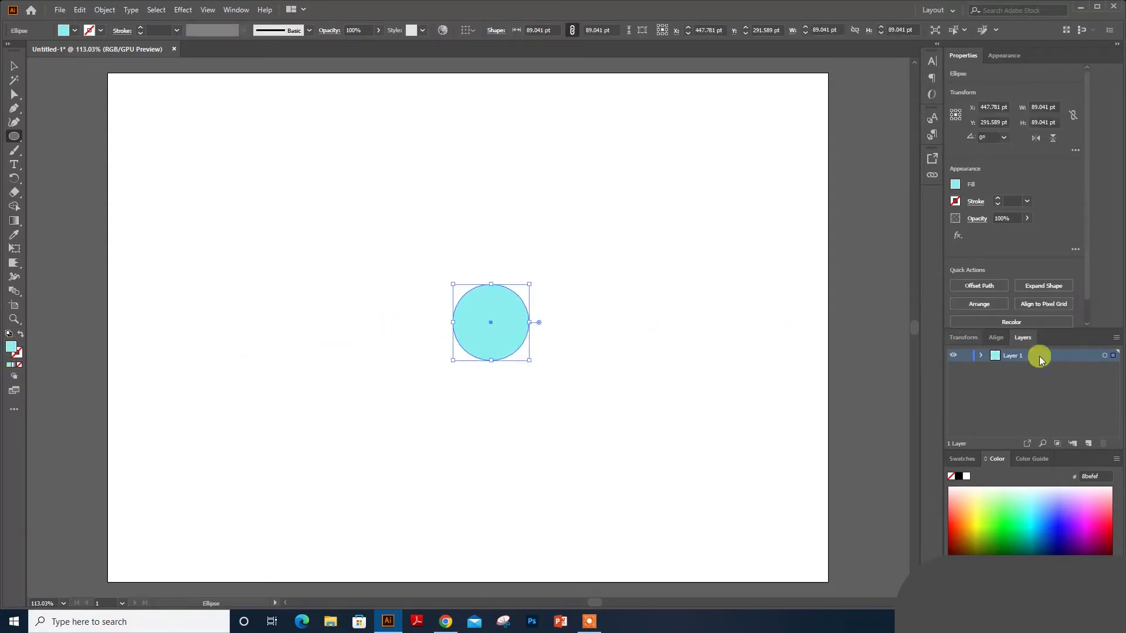
{"action": "left_click_drag", "start_coordinate": [981, 358], "coordinate": [1011, 375]}
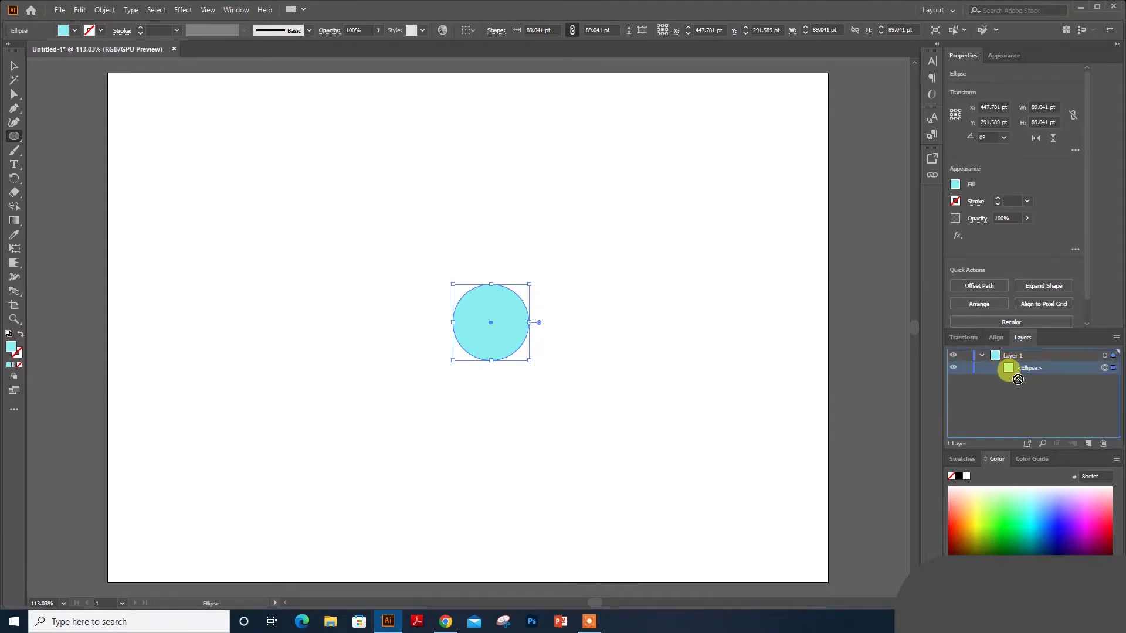
{"action": "left_click_drag", "start_coordinate": [1018, 380], "coordinate": [1026, 380]}
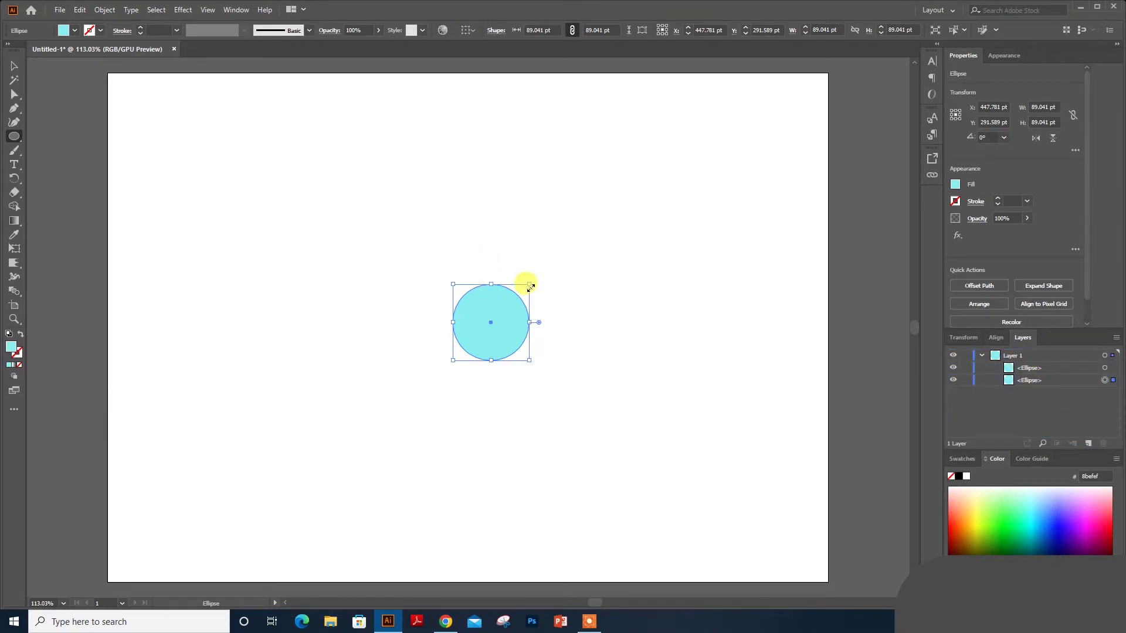
{"action": "left_click_drag", "start_coordinate": [530, 286], "coordinate": [575, 253]}
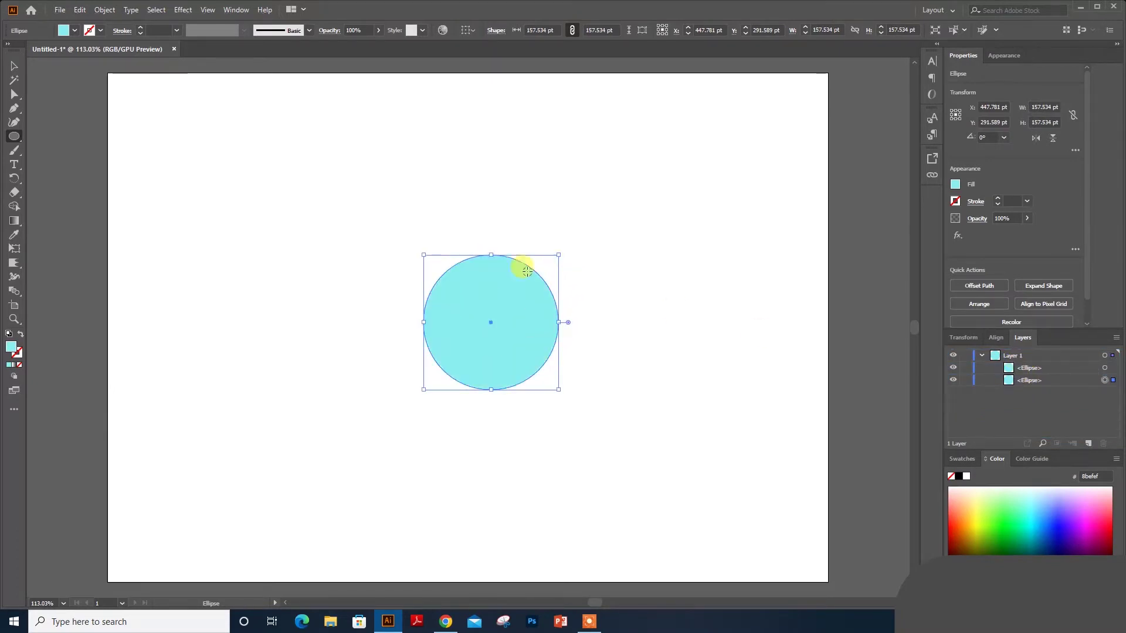
Step: Fill the enlarged circle pale grey-teal bce2e1 and select it as the back circle
{"action": "double_click", "coordinate": [11, 346]}
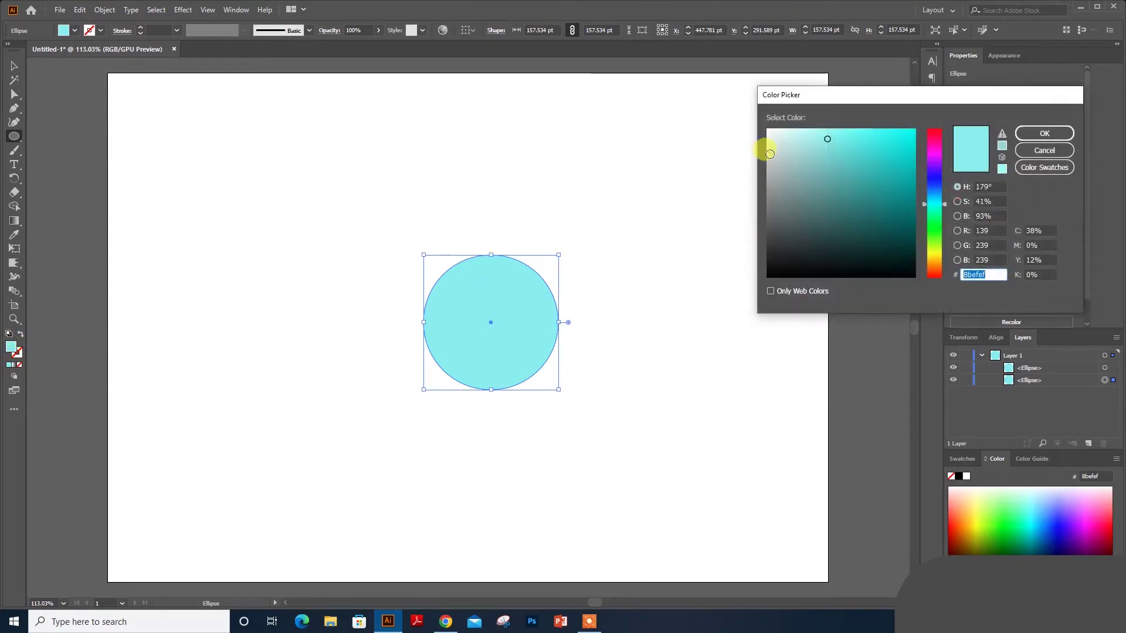
{"action": "mouse_move", "coordinate": [825, 141]}
{"action": "left_mouse_down"}
{"action": "mouse_move", "coordinate": [789, 118]}
{"action": "mouse_move", "coordinate": [794, 137]}
{"action": "left_mouse_up"}
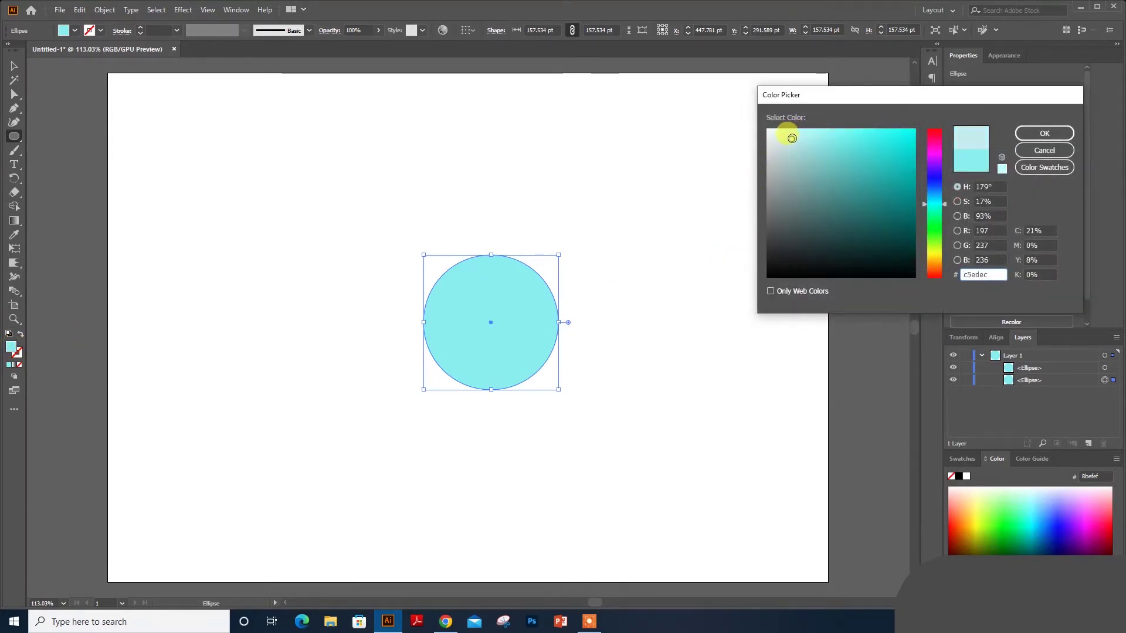
{"action": "left_click", "coordinate": [1044, 134]}
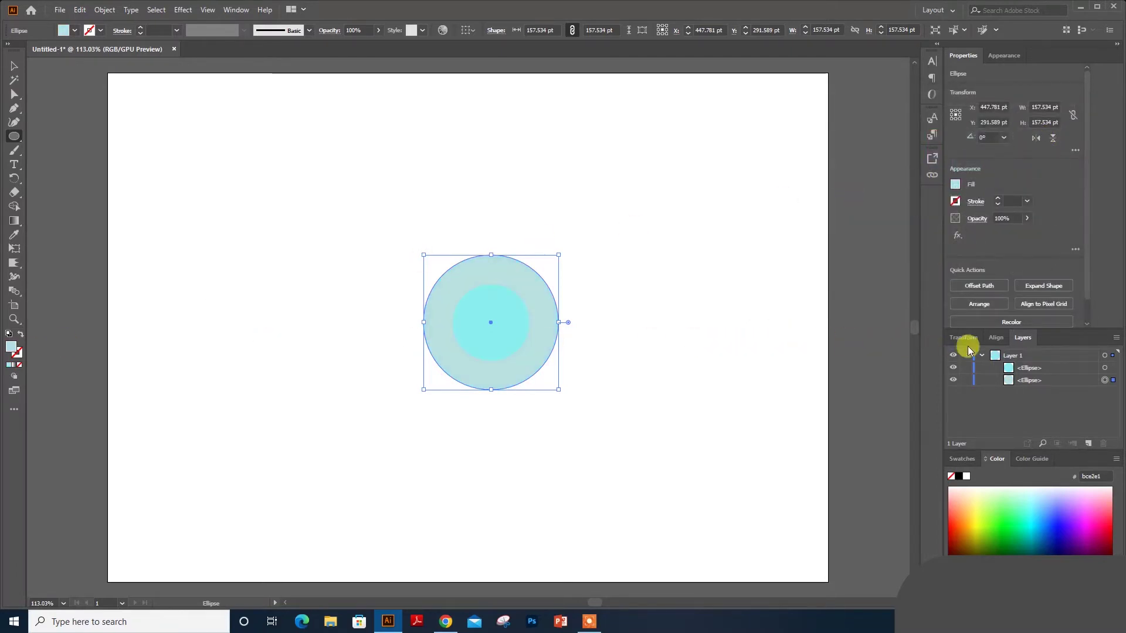
{"action": "left_click", "coordinate": [1033, 380]}
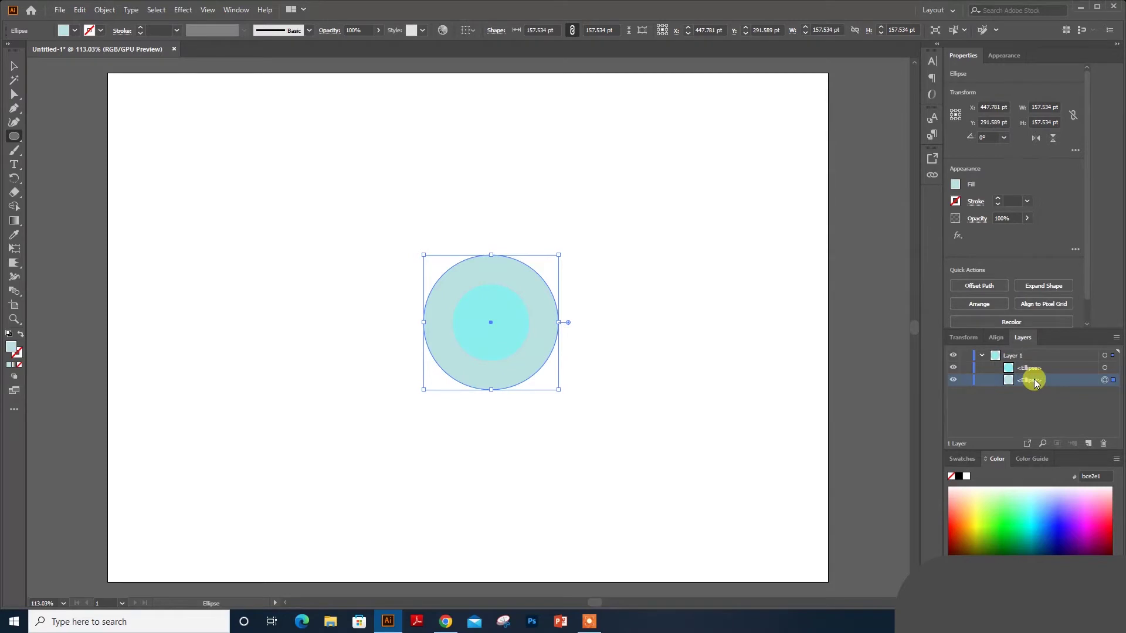
Step: Paste a copy behind the larger circle and enlarge it into a 221.918 pt outer ring
{"action": "key", "text": "ctrl+c"}
{"action": "key", "text": "ctrl+b"}
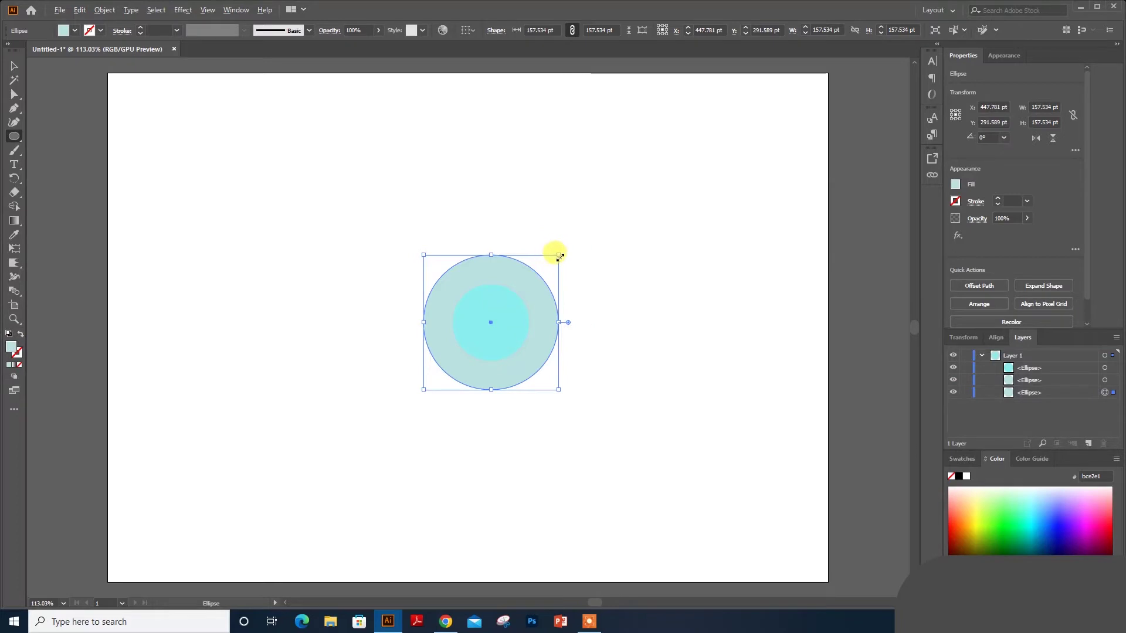
{"action": "left_click_drag", "start_coordinate": [560, 257], "coordinate": [594, 227]}
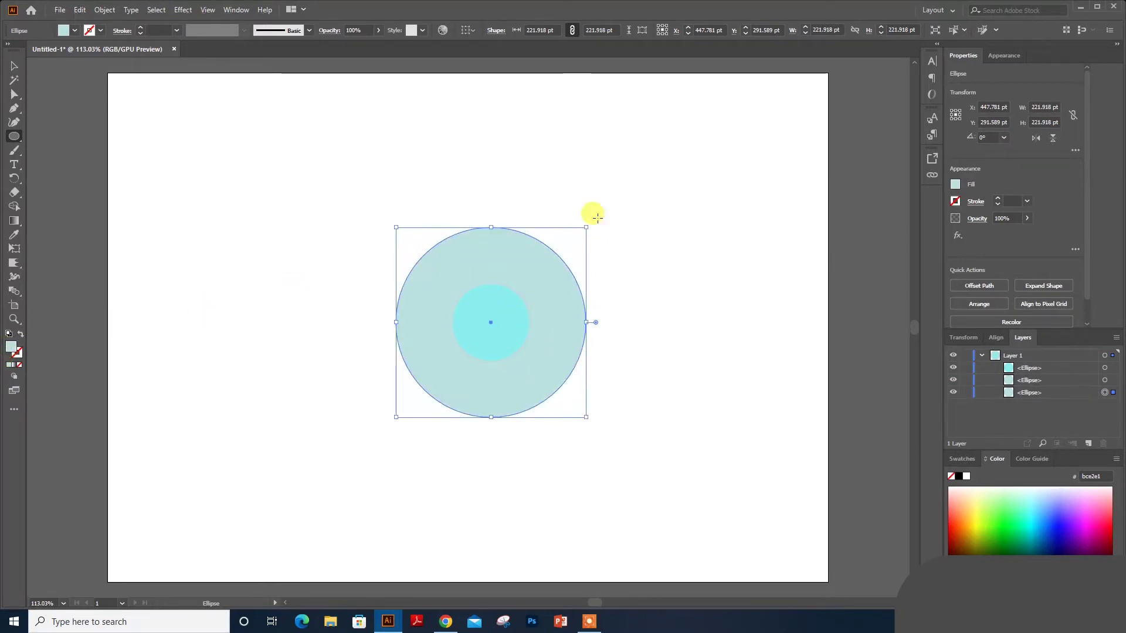
Step: Try grey-teal fills on the outer circle, first a2bab9, then 84c1bc
{"action": "double_click", "coordinate": [11, 346]}
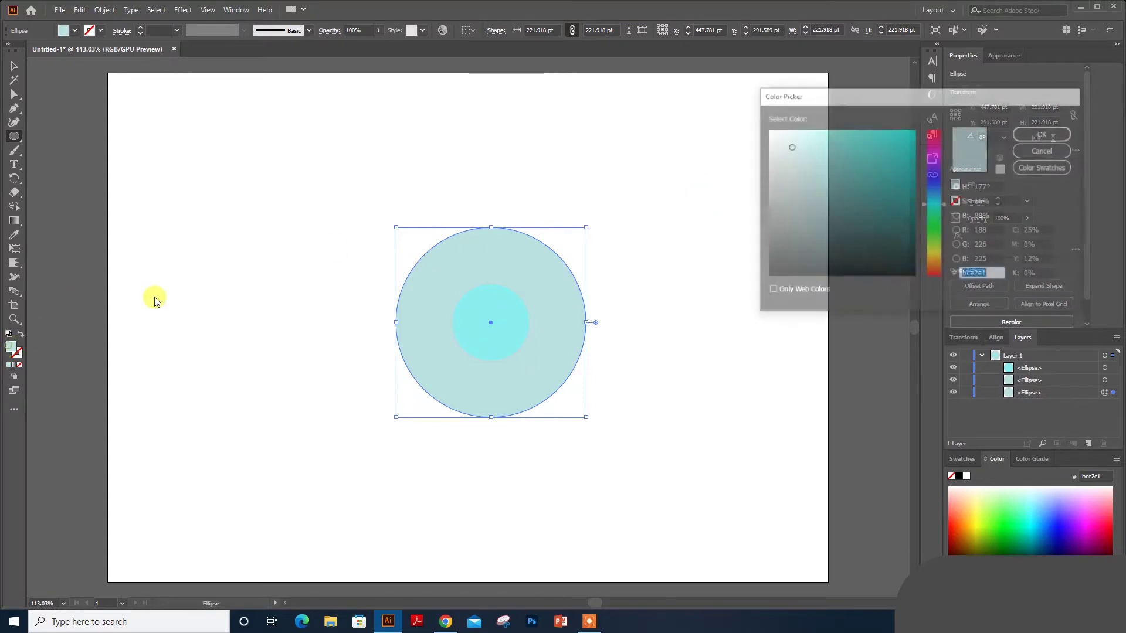
{"action": "left_click", "coordinate": [782, 153]}
{"action": "left_click_drag", "start_coordinate": [782, 156], "coordinate": [786, 168]}
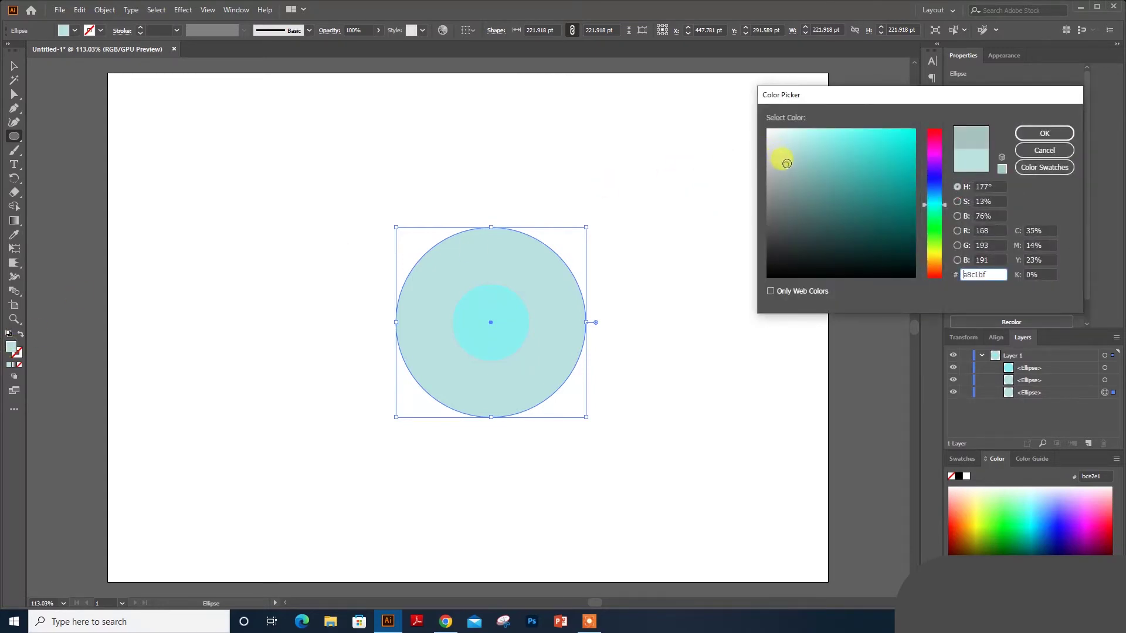
{"action": "left_click", "coordinate": [1042, 135]}
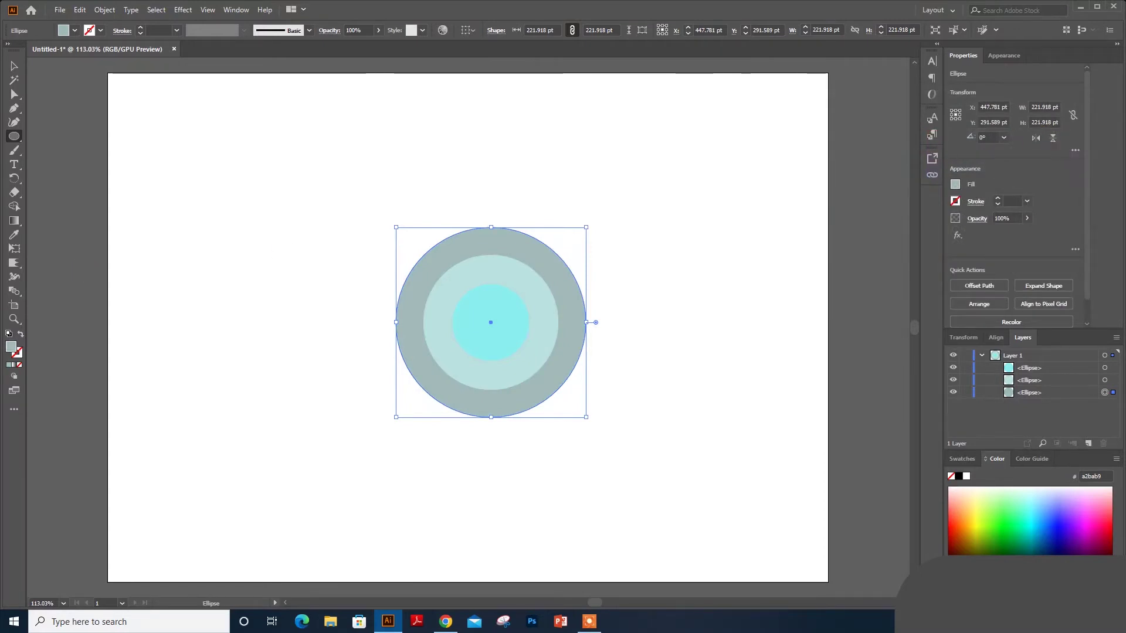
{"action": "double_click", "coordinate": [12, 346]}
{"action": "left_click_drag", "start_coordinate": [845, 158], "coordinate": [814, 164]}
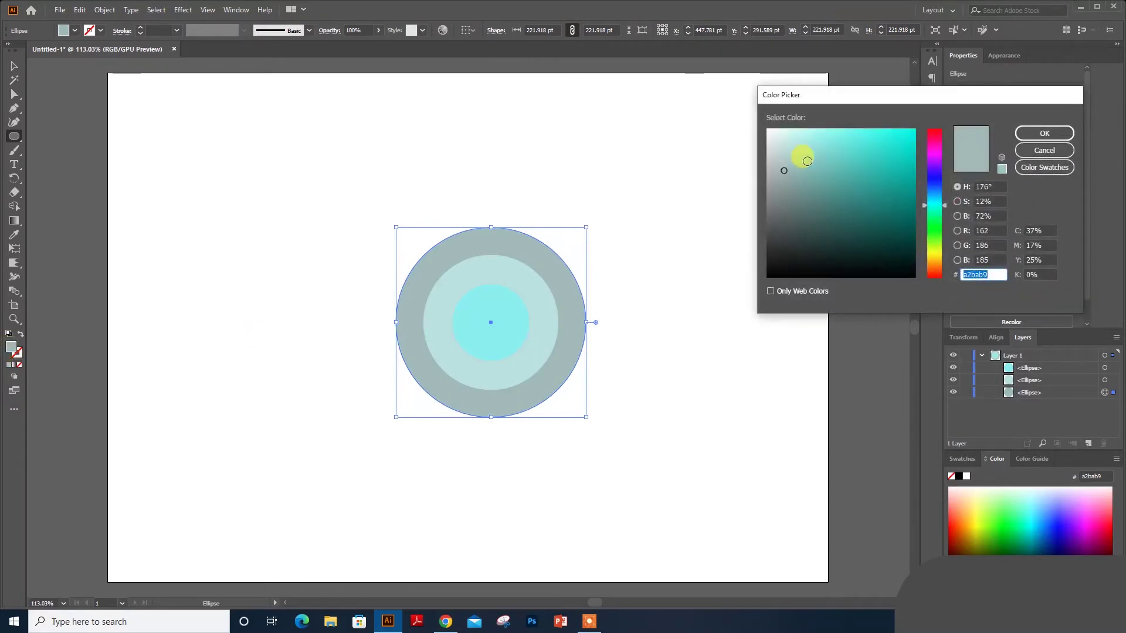
{"action": "left_click", "coordinate": [1047, 133]}
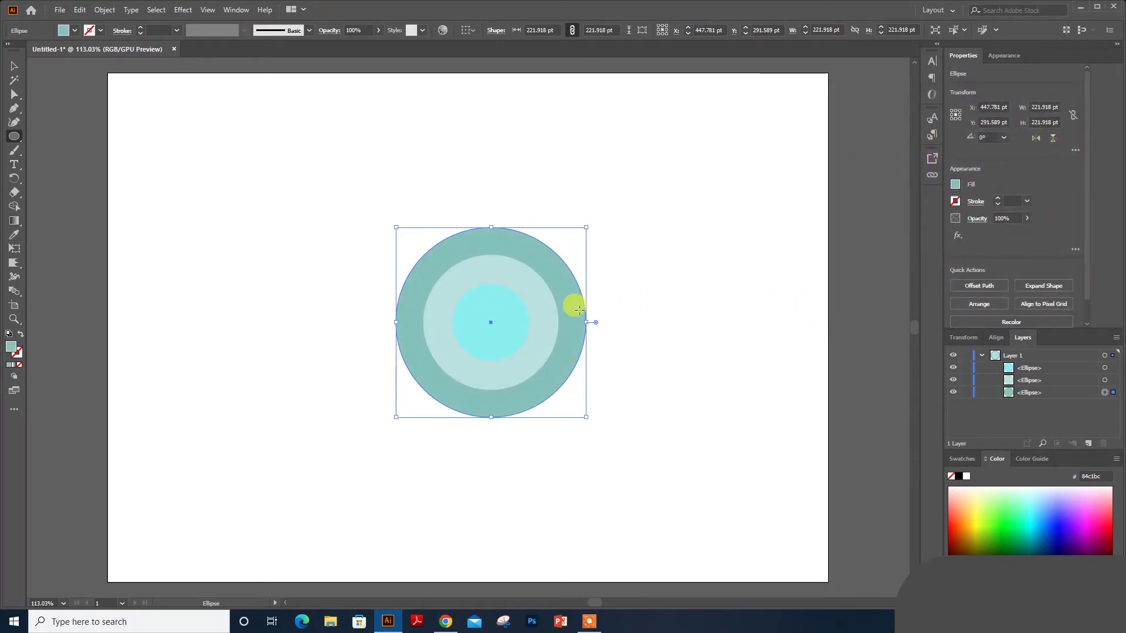
Step: Eyedropper the middle ring's colour onto the outer circle, then set it to darker teal 91c1bf
{"action": "key", "text": "i"}
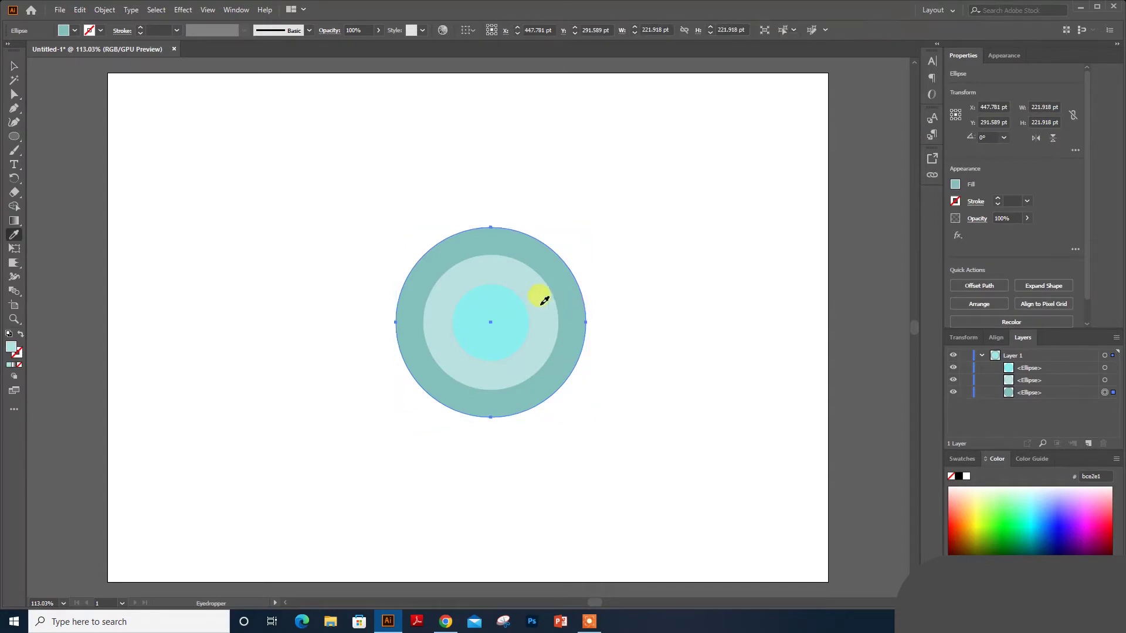
{"action": "left_click", "coordinate": [542, 301]}
{"action": "key", "text": "v"}
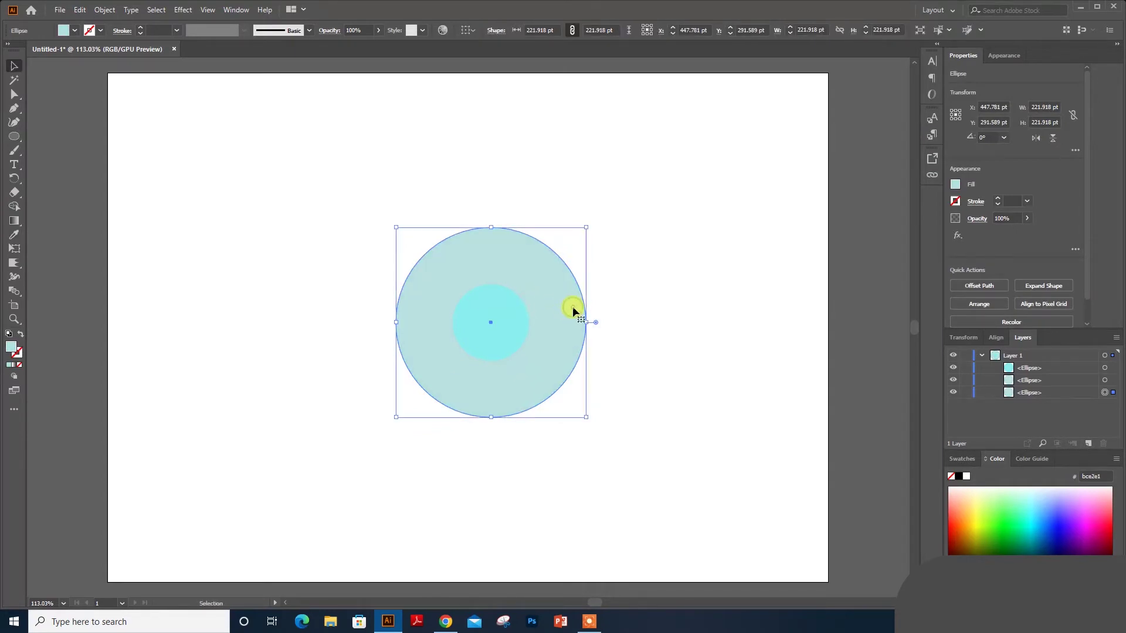
{"action": "double_click", "coordinate": [13, 348]}
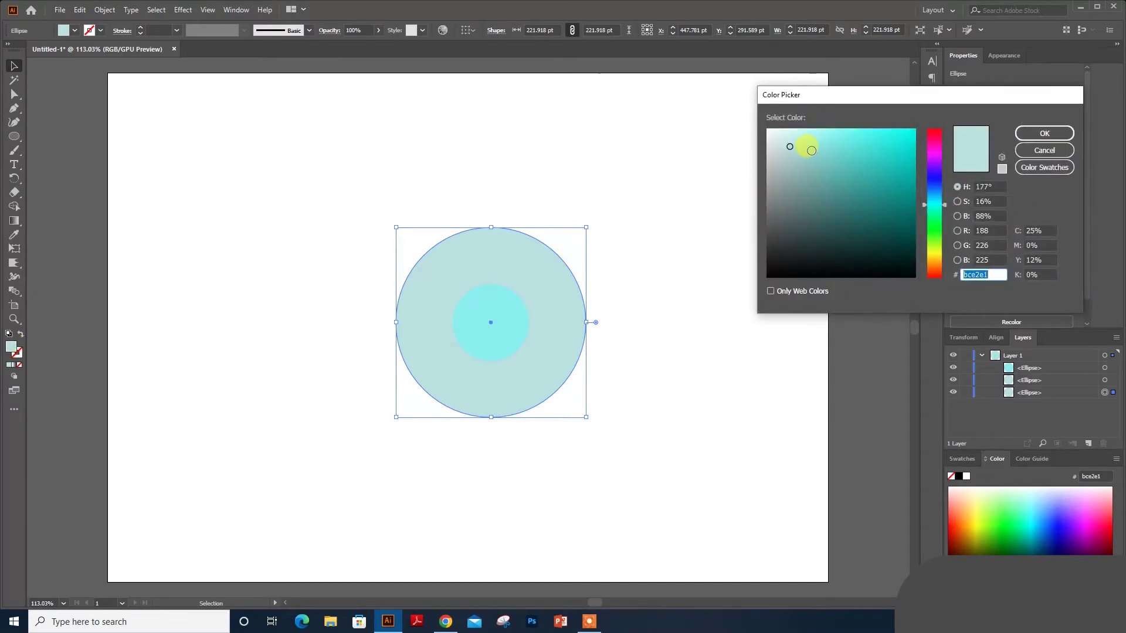
{"action": "left_click", "coordinate": [803, 165]}
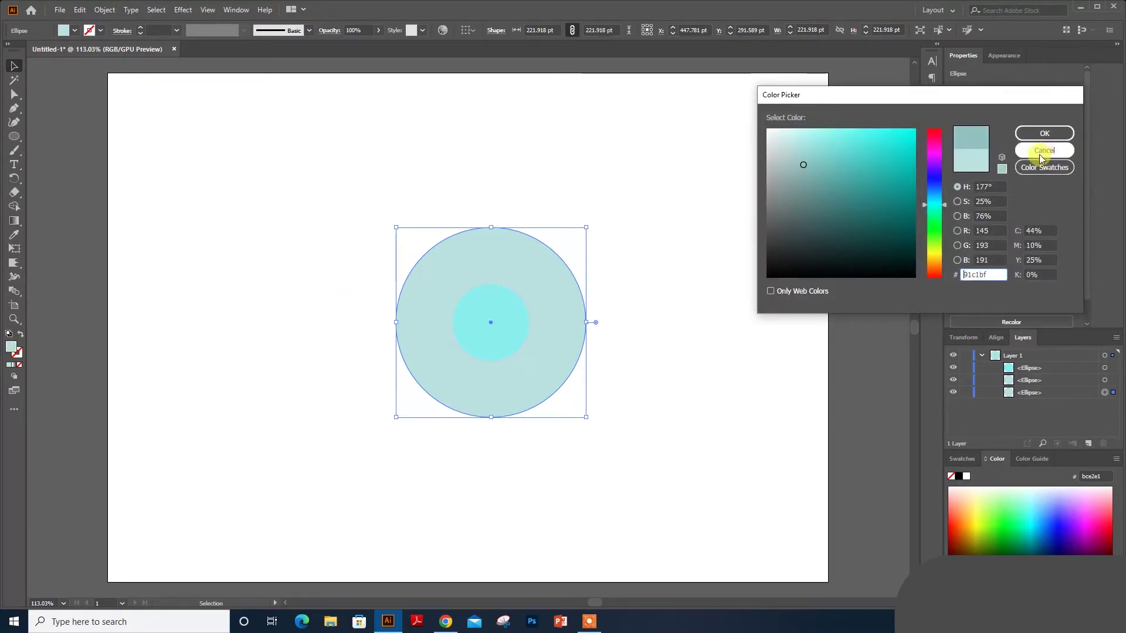
{"action": "left_click", "coordinate": [1045, 133]}
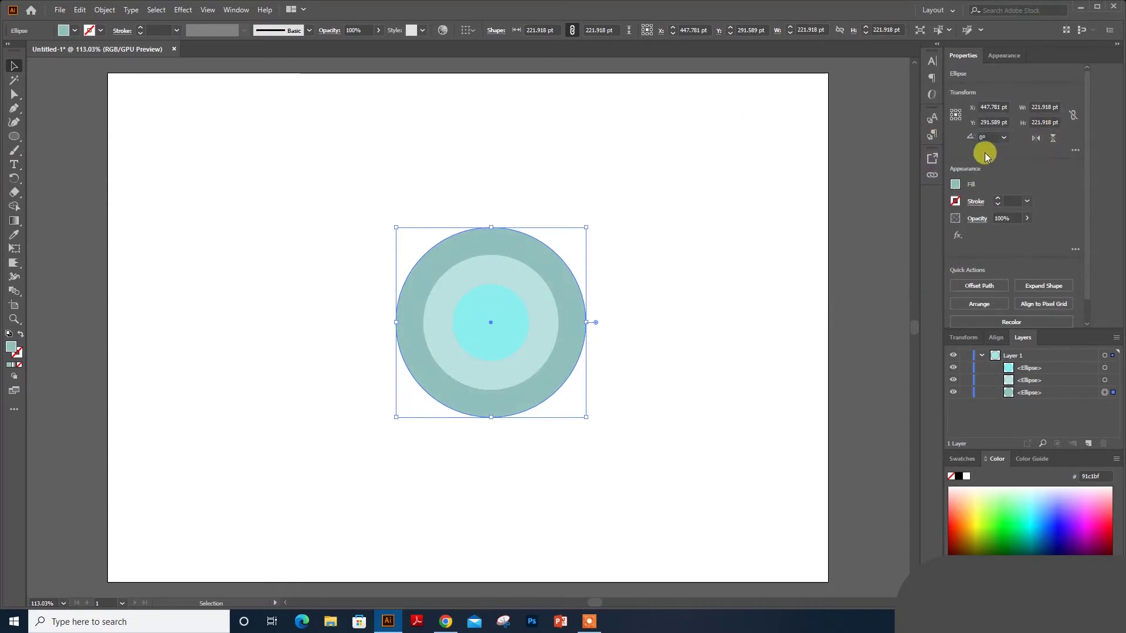
Step: Group the three circles, Alt-drag a copy to the right edge, and reselect the left group
{"action": "left_click", "coordinate": [335, 158]}
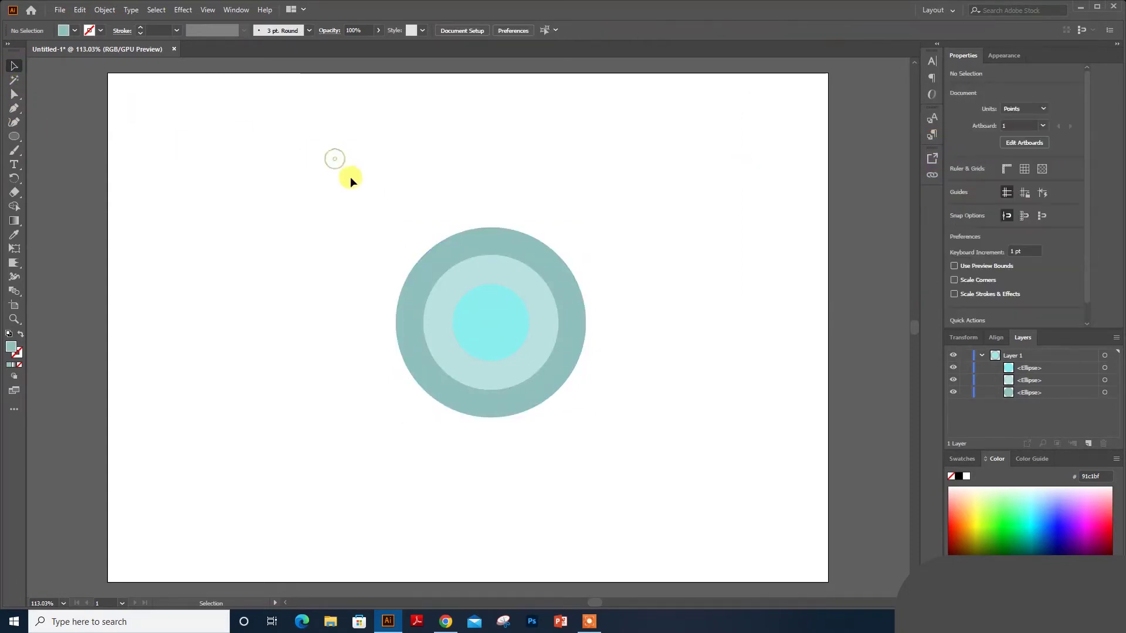
{"action": "left_click_drag", "start_coordinate": [351, 177], "coordinate": [660, 429]}
{"action": "right_click", "coordinate": [512, 333]}
{"action": "left_click", "coordinate": [540, 404]}
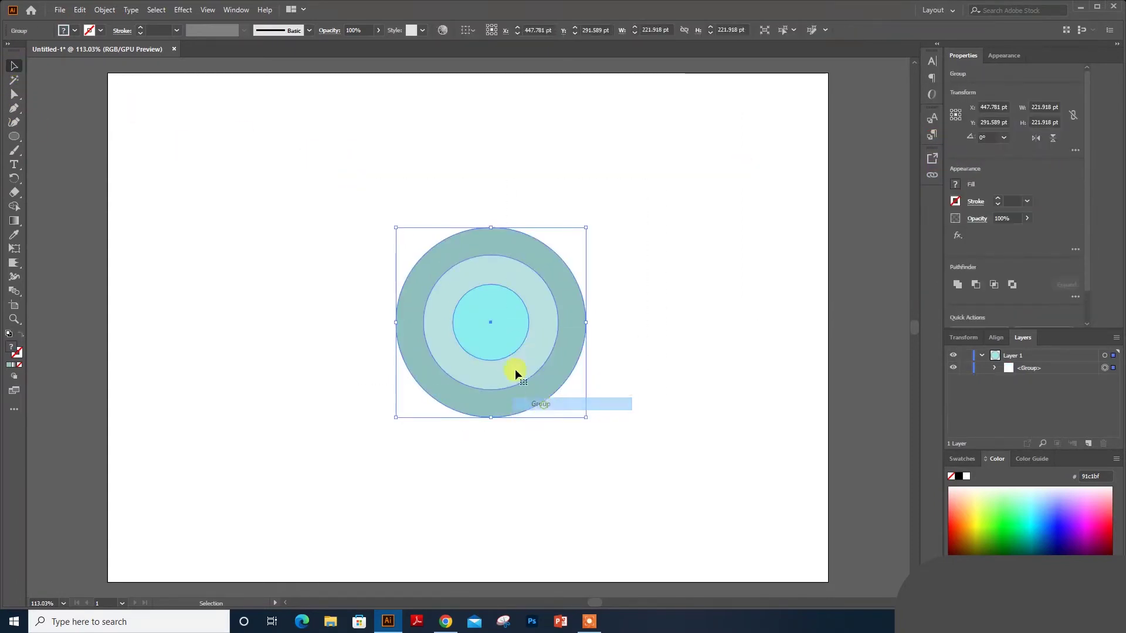
{"action": "left_click_drag", "start_coordinate": [482, 319], "coordinate": [858, 436]}
{"action": "left_click", "coordinate": [527, 309]}
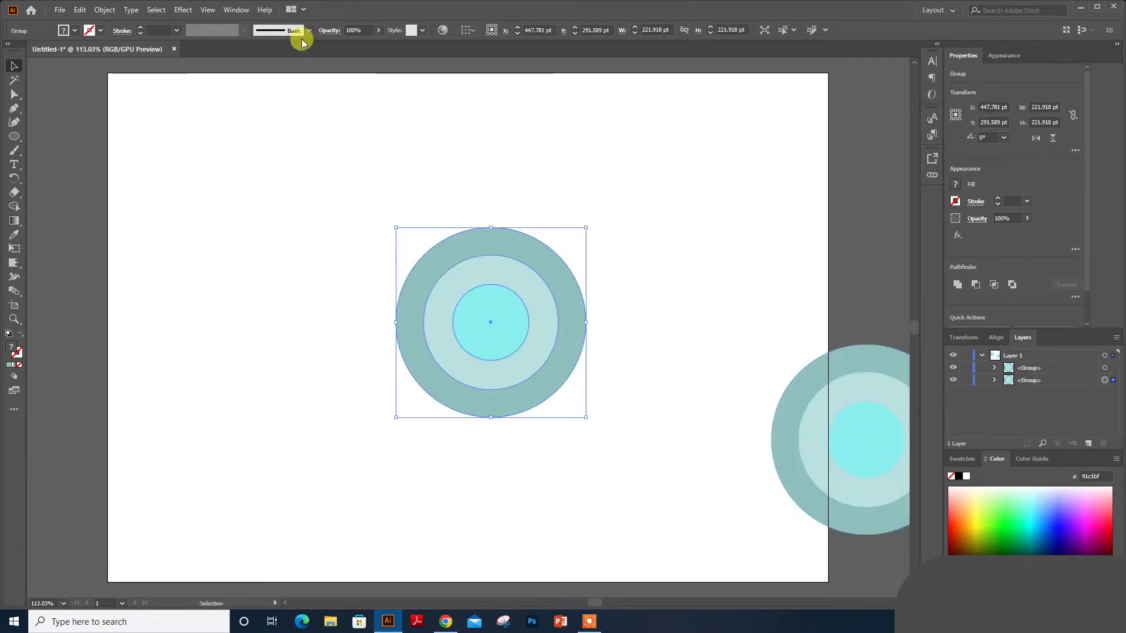
{"action": "left_click", "coordinate": [183, 10]}
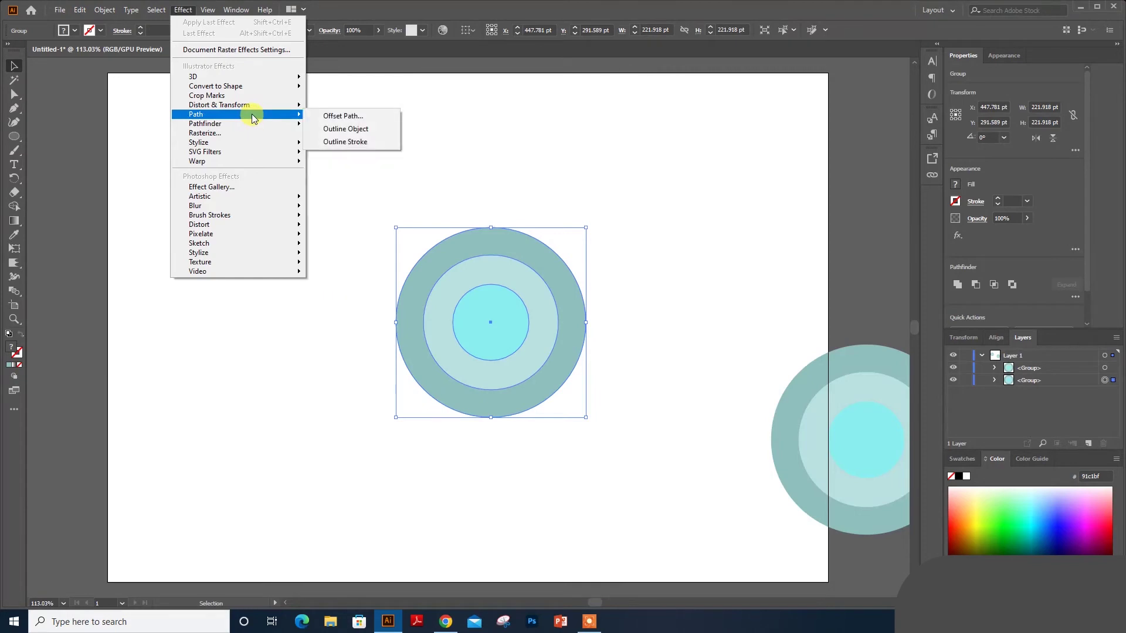
{"action": "mouse_move", "coordinate": [219, 105]}
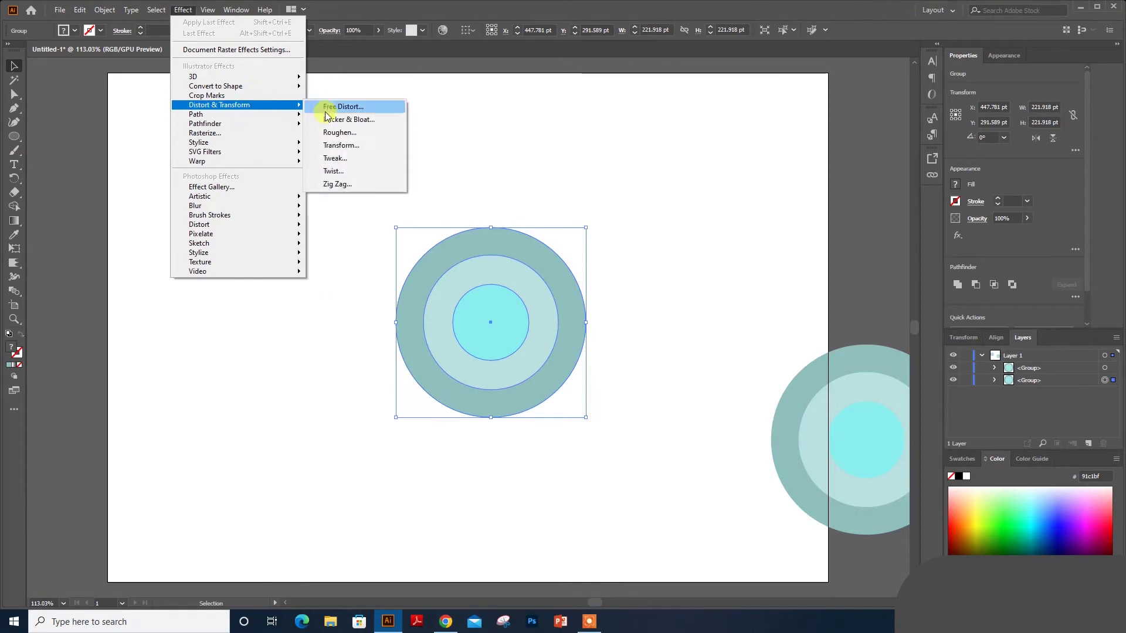
Step: Roughen the left circle group: Size 88 pt Absolute, Detail 100/in, Smooth points
{"action": "left_click", "coordinate": [336, 133]}
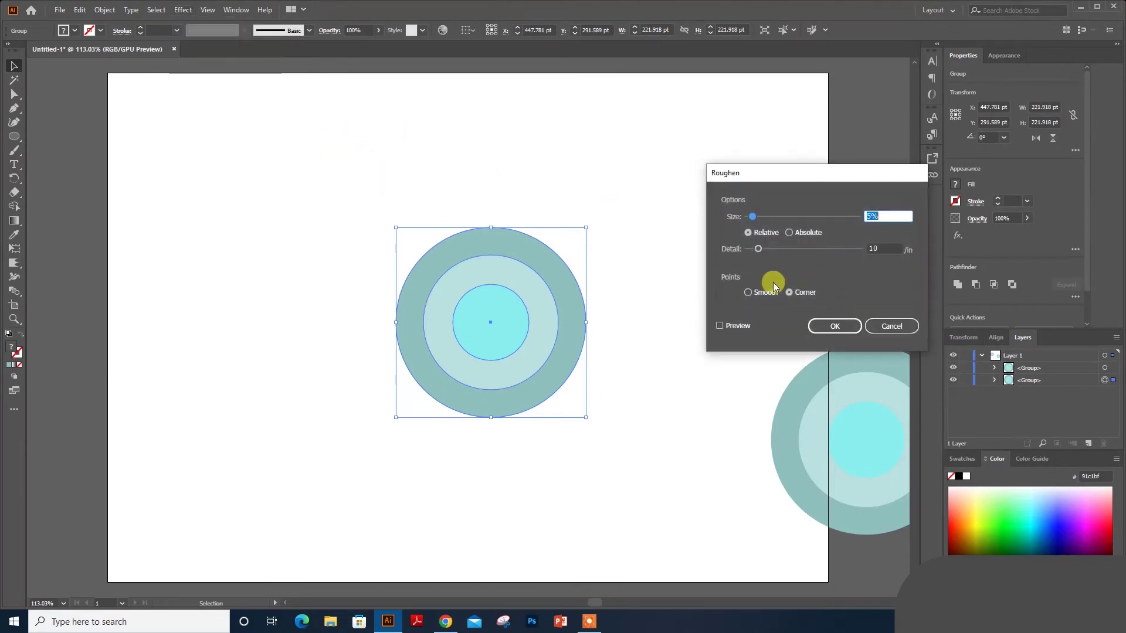
{"action": "left_click", "coordinate": [721, 324]}
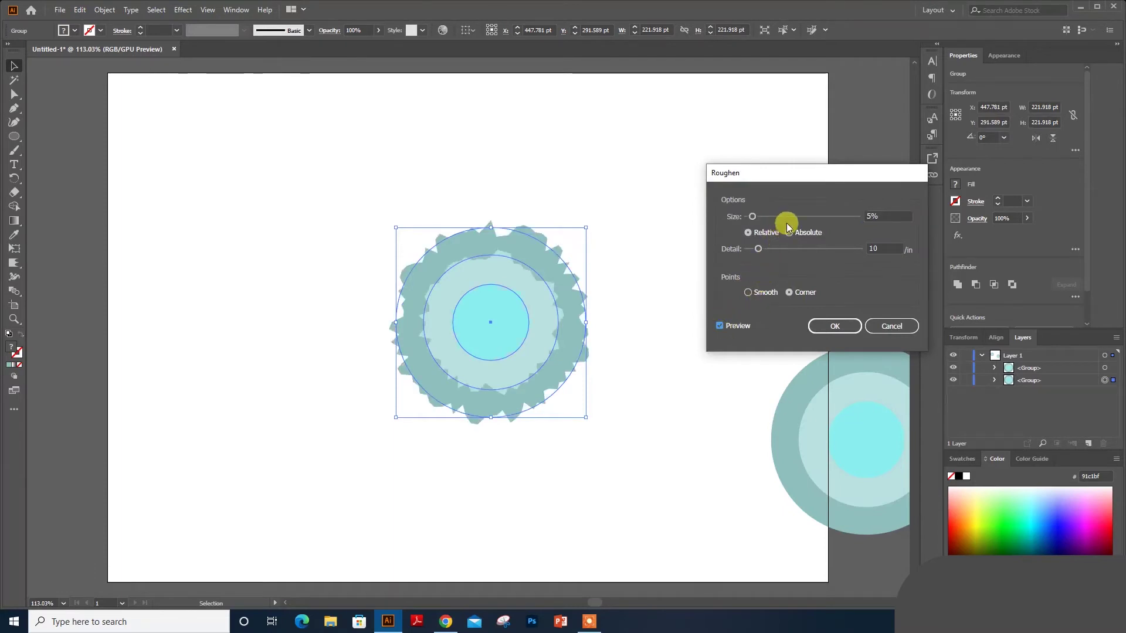
{"action": "left_click_drag", "start_coordinate": [799, 219], "coordinate": [825, 220]}
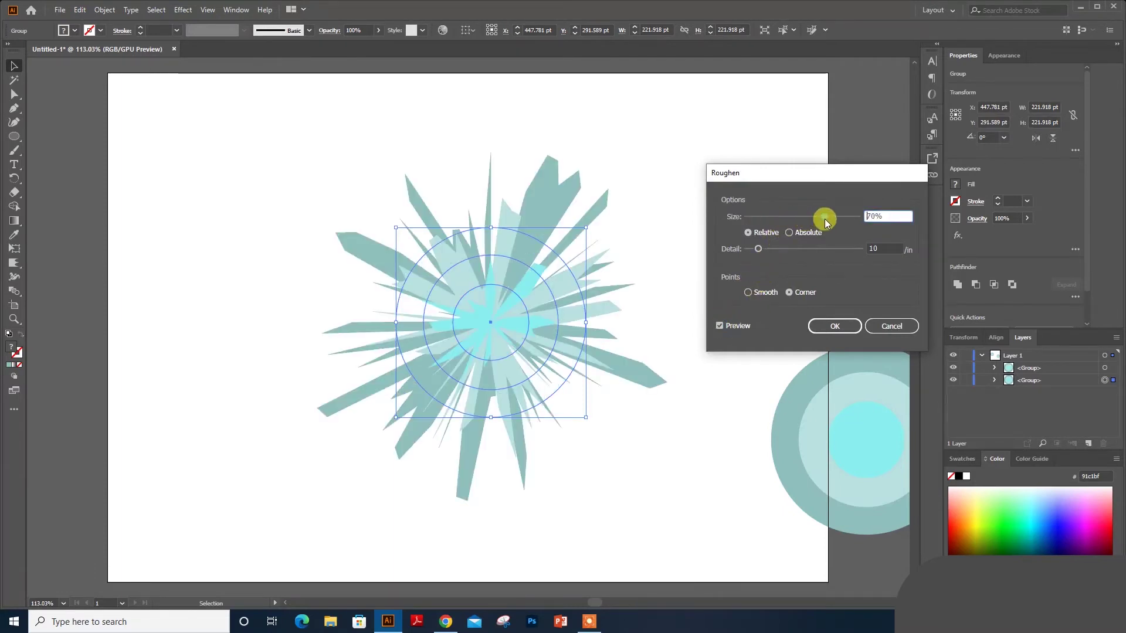
{"action": "left_click", "coordinate": [824, 249]}
{"action": "left_click", "coordinate": [786, 233]}
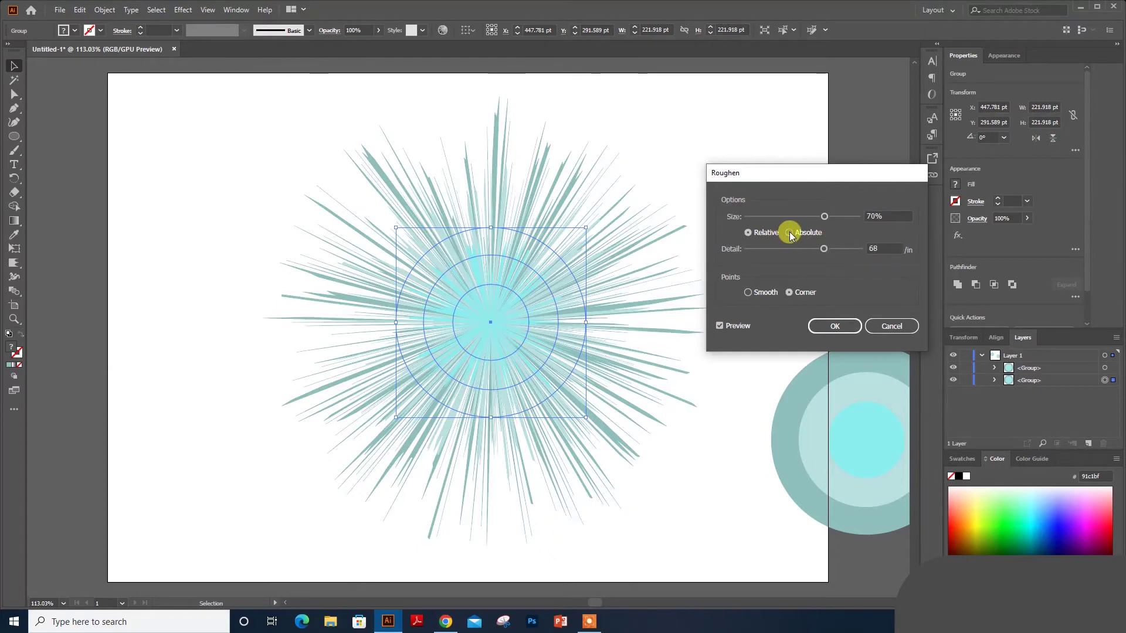
{"action": "left_click", "coordinate": [749, 292]}
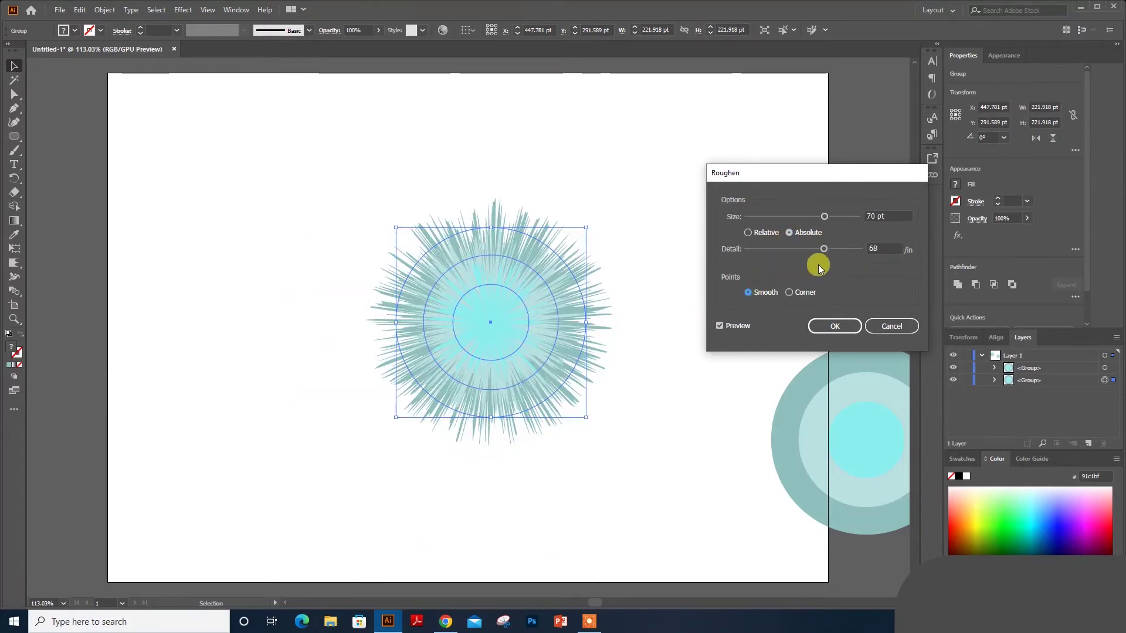
{"action": "mouse_move", "coordinate": [824, 249]}
{"action": "left_mouse_down"}
{"action": "mouse_move", "coordinate": [847, 249]}
{"action": "mouse_move", "coordinate": [843, 219]}
{"action": "mouse_move", "coordinate": [787, 214]}
{"action": "mouse_move", "coordinate": [843, 216]}
{"action": "left_mouse_up"}
{"action": "left_click", "coordinate": [859, 219]}
{"action": "left_click", "coordinate": [841, 318]}
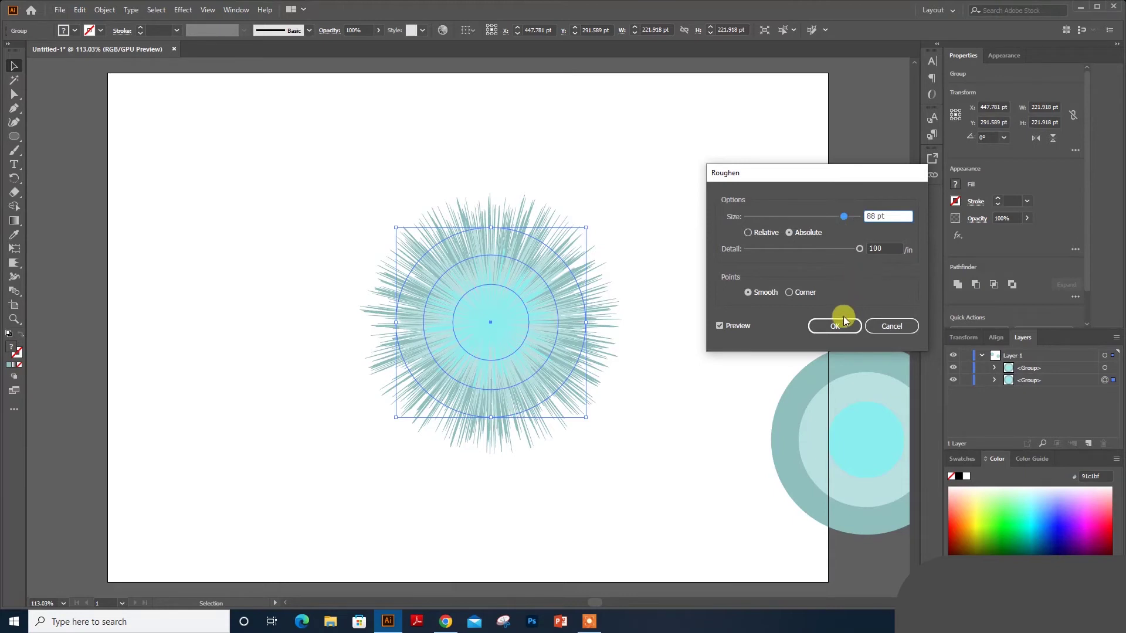
{"action": "left_click", "coordinate": [666, 287]}
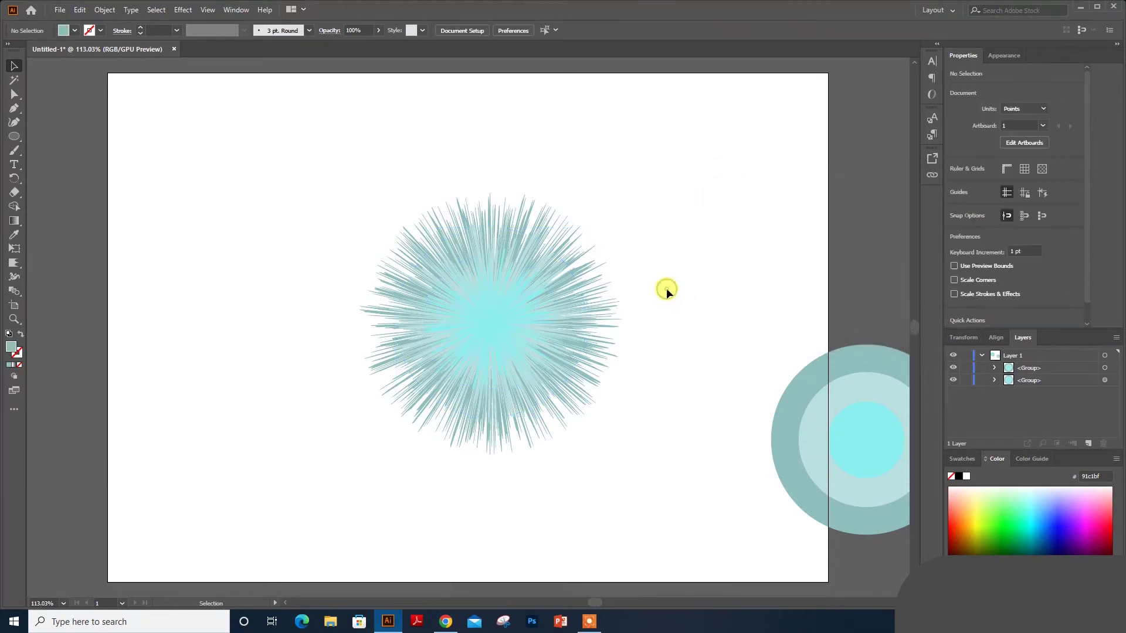
Step: Move the burst up-right and add two smaller copies, one scaled to about 155 pt
{"action": "left_click", "coordinate": [476, 332]}
{"action": "mouse_move", "coordinate": [526, 312]}
{"action": "left_mouse_down"}
{"action": "mouse_move", "coordinate": [609, 256]}
{"action": "mouse_move", "coordinate": [317, 364]}
{"action": "left_mouse_up"}
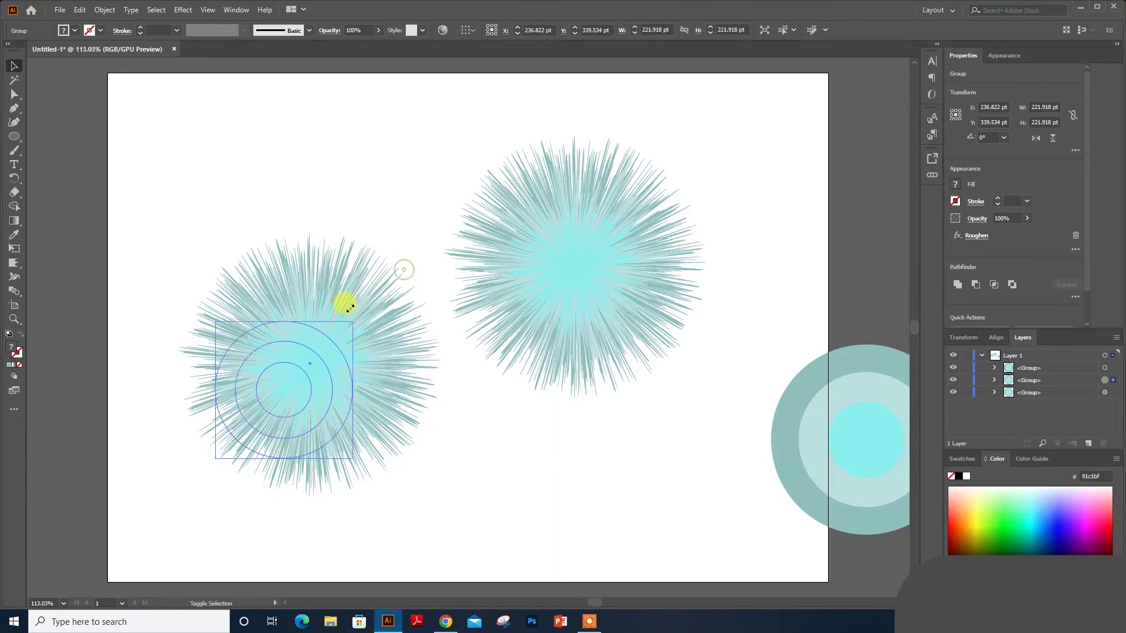
{"action": "left_click_drag", "start_coordinate": [406, 270], "coordinate": [348, 325]}
{"action": "mouse_move", "coordinate": [287, 374]}
{"action": "left_mouse_down"}
{"action": "mouse_move", "coordinate": [346, 344]}
{"action": "mouse_move", "coordinate": [478, 452]}
{"action": "left_mouse_up"}
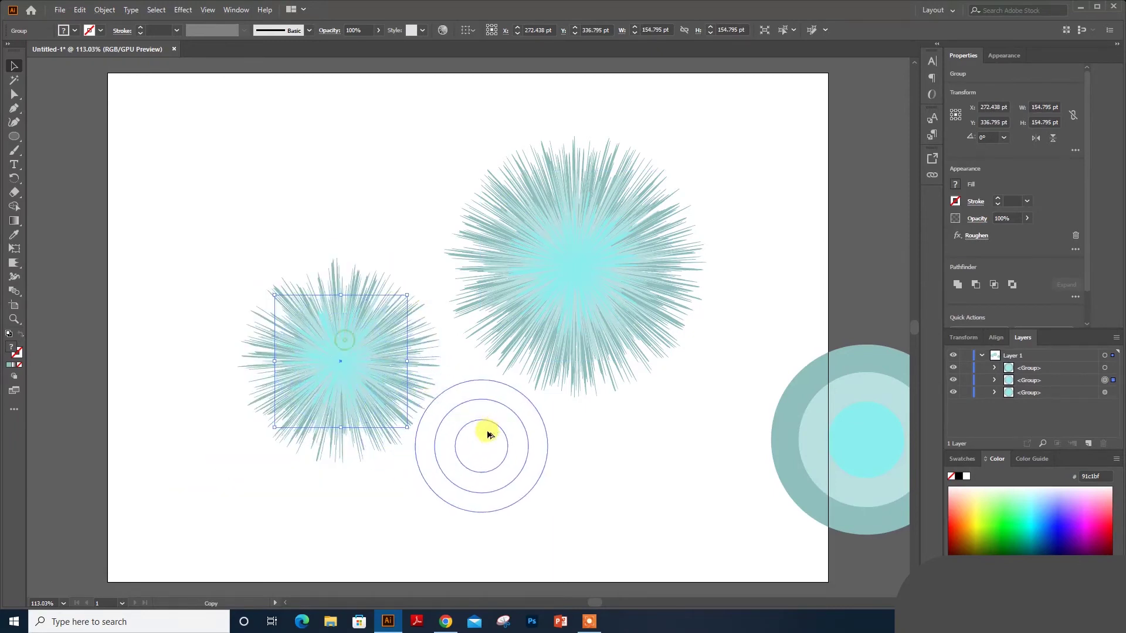
{"action": "left_click", "coordinate": [595, 432]}
{"action": "scroll", "coordinate": [427, 302], "scroll_direction": "down", "scroll_amount": 2}
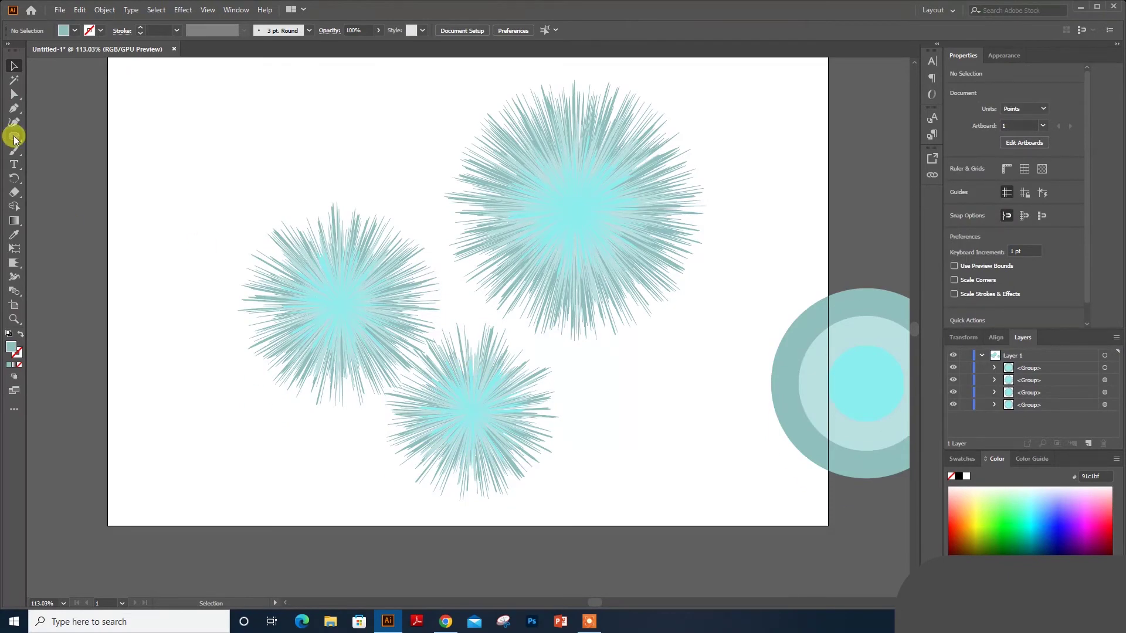
{"action": "left_click_drag", "start_coordinate": [14, 139], "coordinate": [41, 137]}
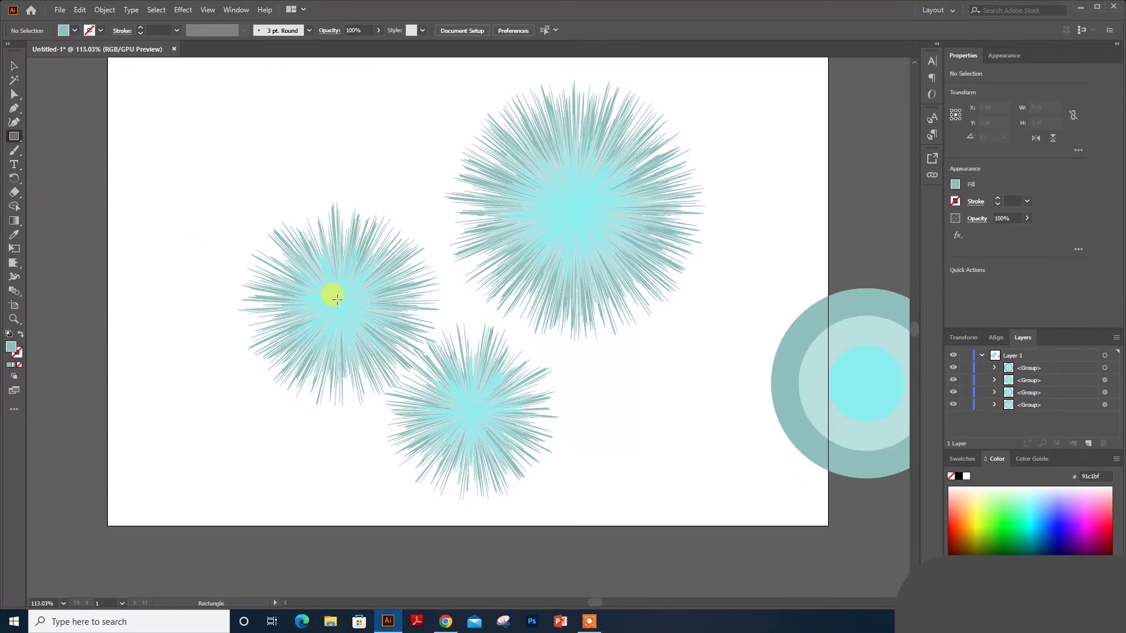
Step: Draw a thin tall rectangle stem under the left burst and fill it dark green
{"action": "left_click_drag", "start_coordinate": [338, 299], "coordinate": [340, 524]}
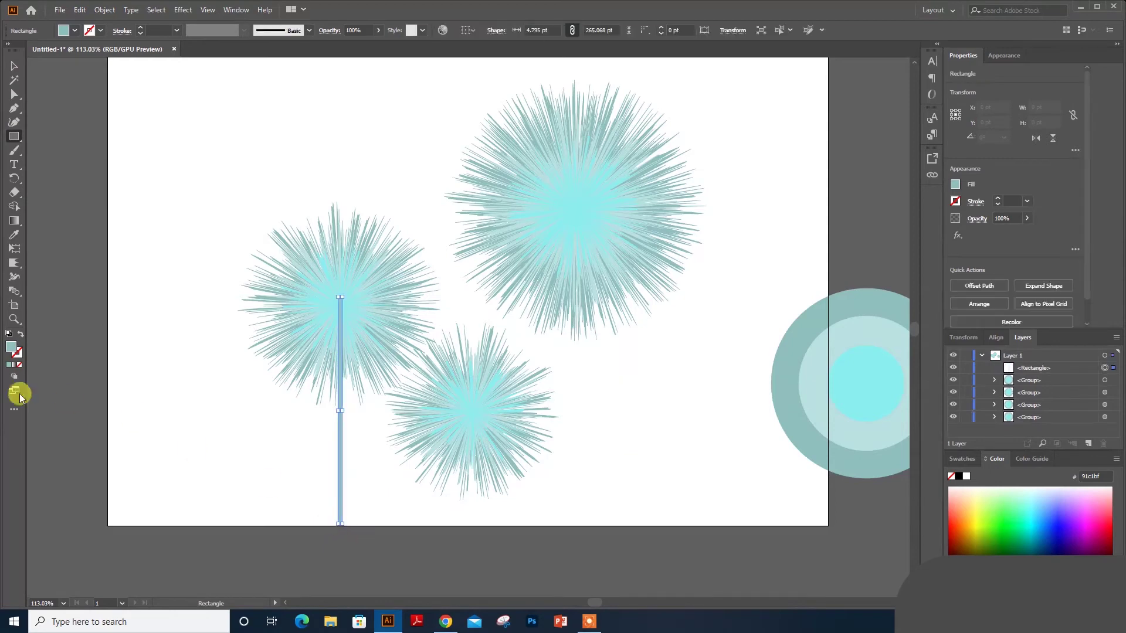
{"action": "double_click", "coordinate": [12, 352]}
{"action": "left_click_drag", "start_coordinate": [865, 165], "coordinate": [859, 211]}
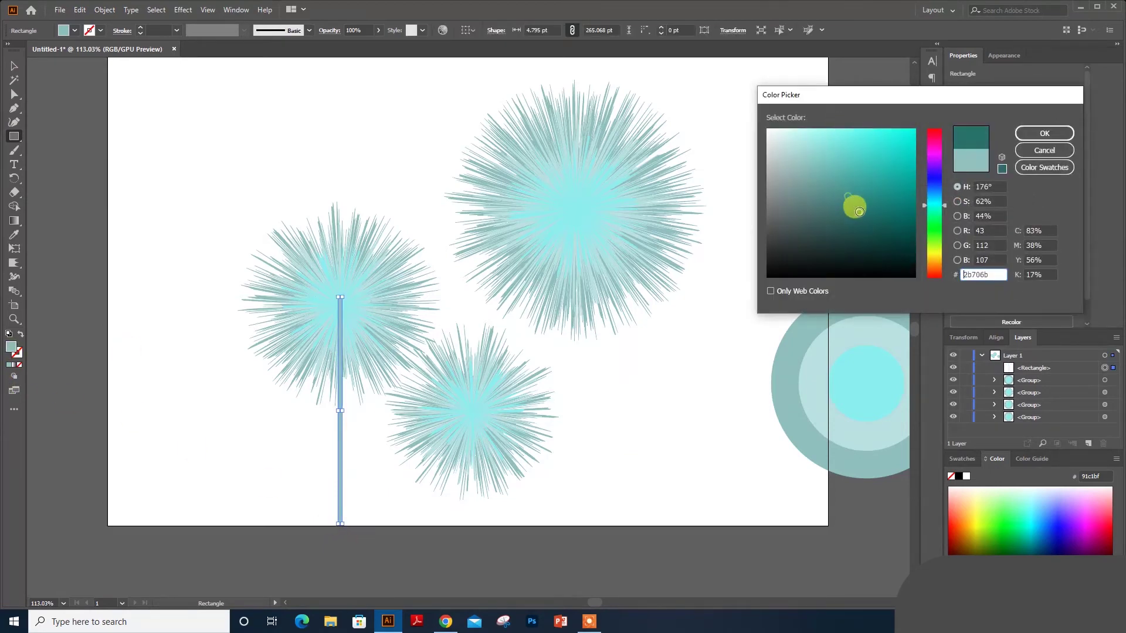
{"action": "left_click_drag", "start_coordinate": [935, 210], "coordinate": [935, 223]}
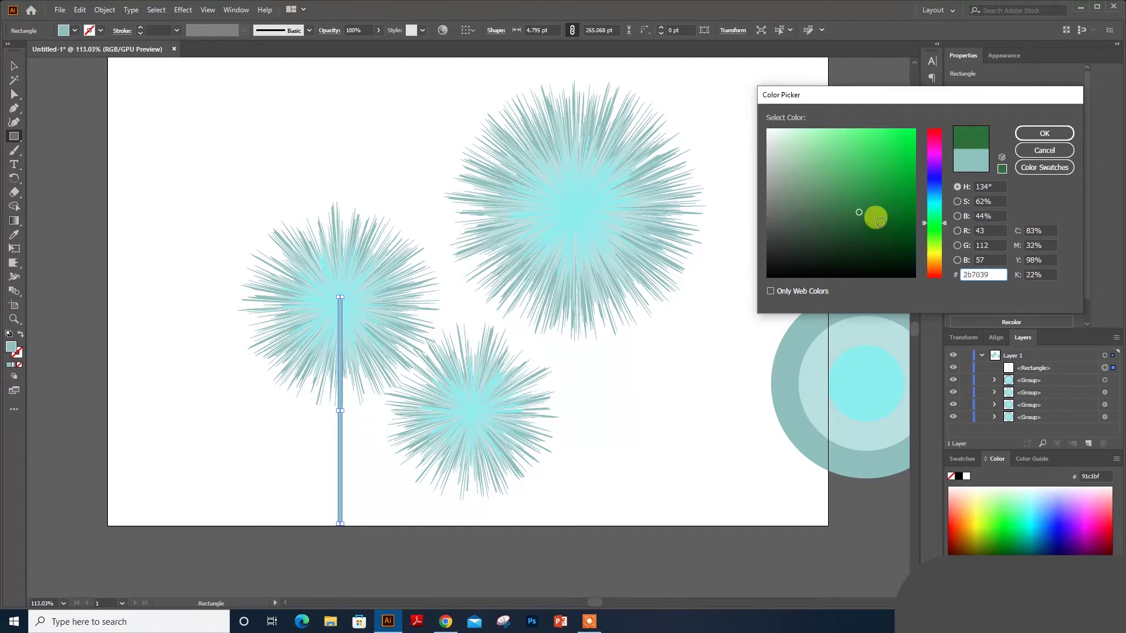
{"action": "left_click", "coordinate": [844, 227]}
{"action": "left_click", "coordinate": [1044, 134]}
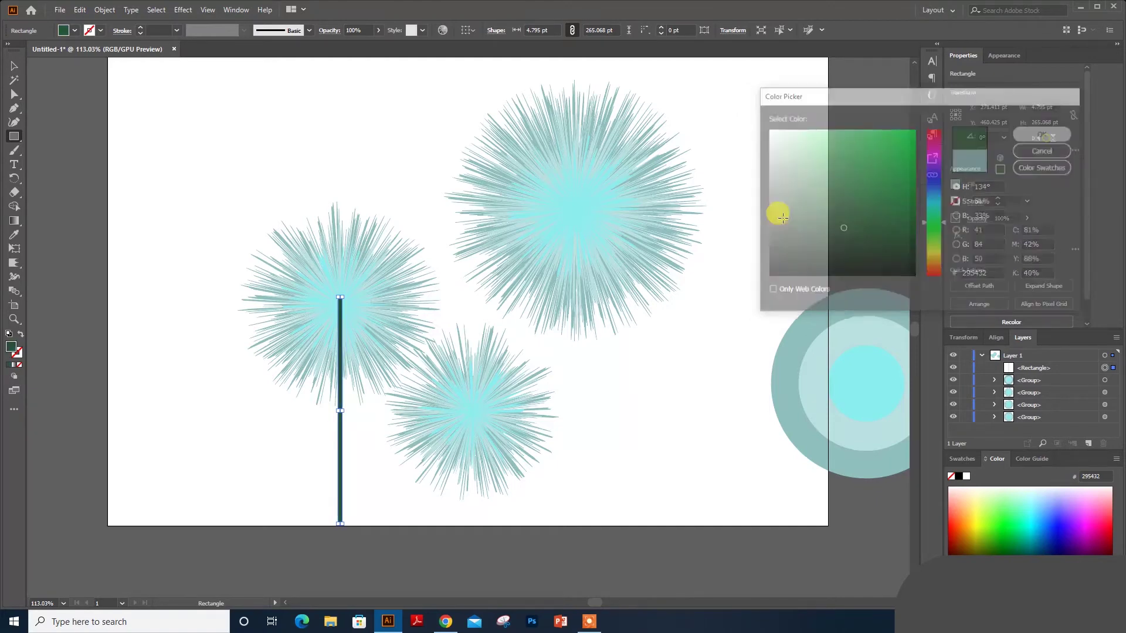
Step: Recolour the stem bright green 0e891c and Alt-drag a copy for another dandelion
{"action": "key", "text": "v"}
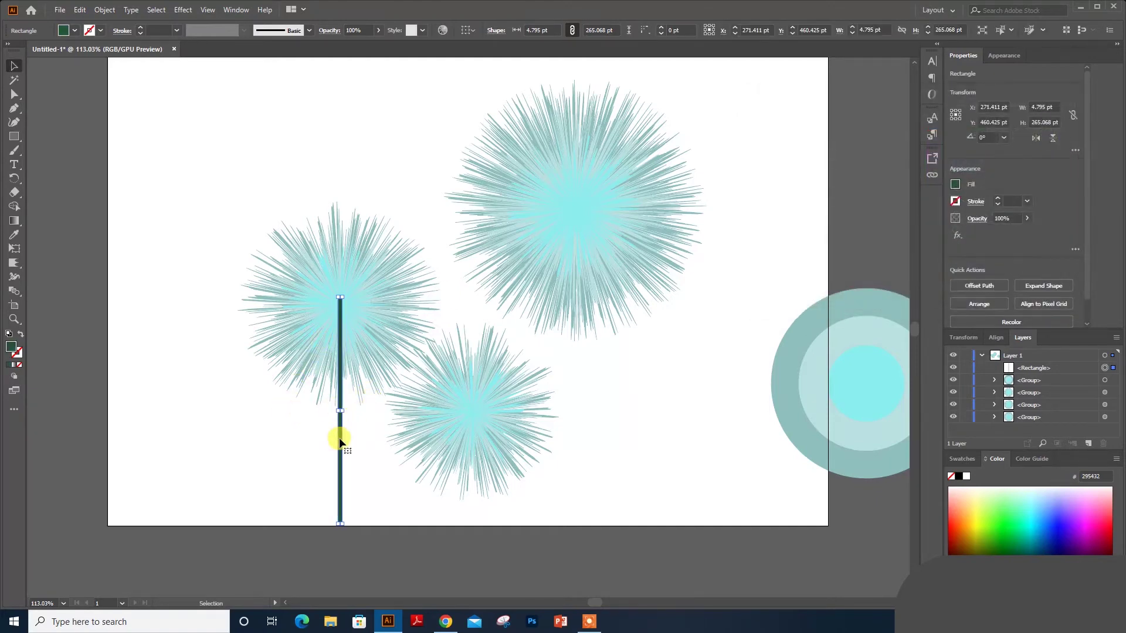
{"action": "left_click", "coordinate": [339, 441]}
{"action": "double_click", "coordinate": [10, 350]}
{"action": "mouse_move", "coordinate": [837, 244]}
{"action": "left_mouse_down"}
{"action": "mouse_move", "coordinate": [892, 206]}
{"action": "mouse_move", "coordinate": [878, 218]}
{"action": "left_mouse_up"}
{"action": "left_click", "coordinate": [1036, 138]}
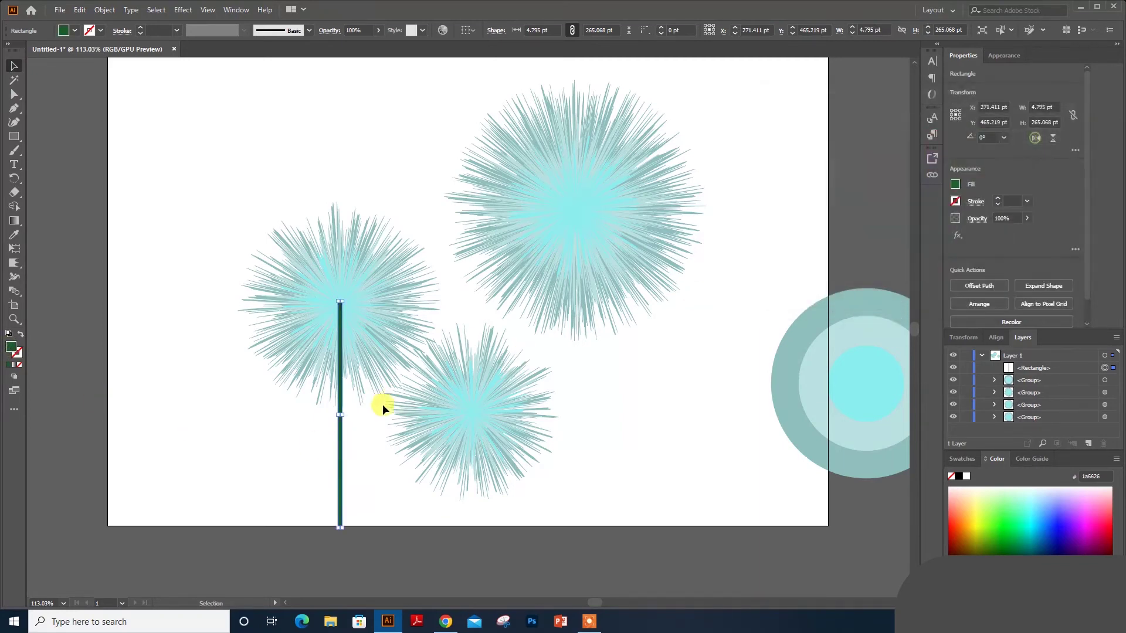
{"action": "double_click", "coordinate": [10, 351]}
{"action": "left_click_drag", "start_coordinate": [867, 156], "coordinate": [901, 198]}
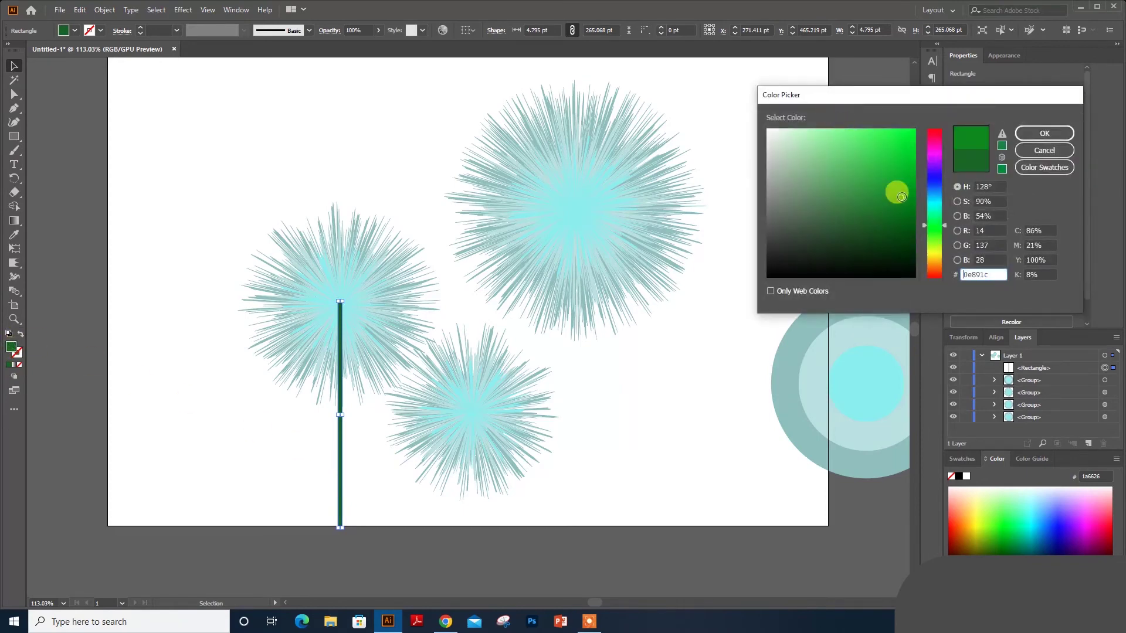
{"action": "left_click", "coordinate": [1036, 138]}
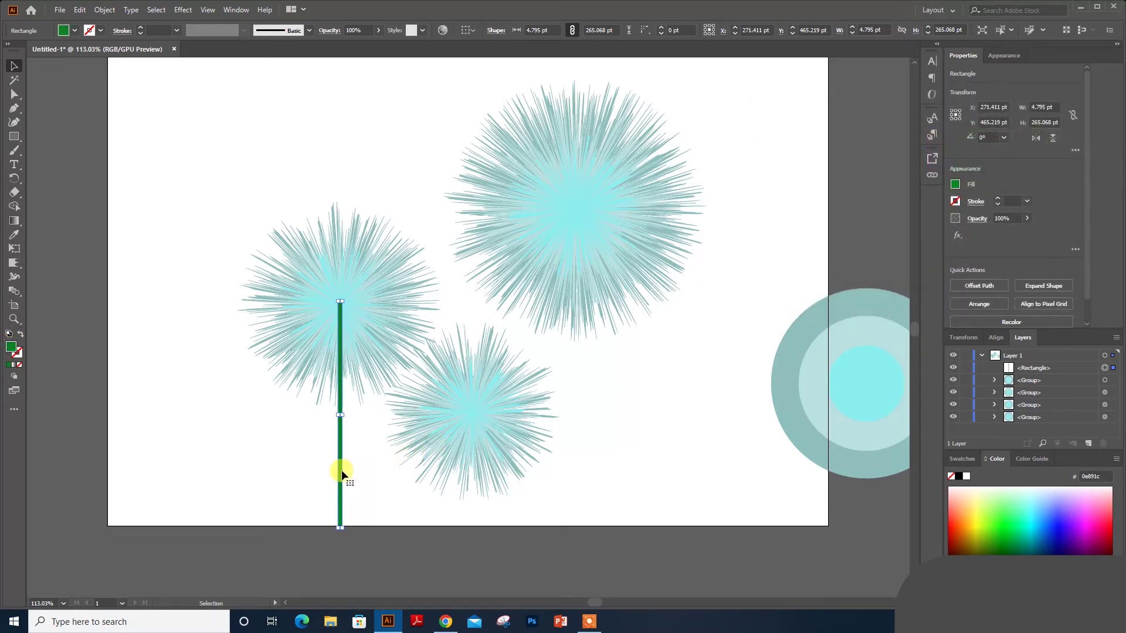
{"action": "mouse_move", "coordinate": [341, 470]}
{"action": "left_mouse_down", "text": "alt"}
{"action": "mouse_move", "coordinate": [477, 555]}
{"action": "mouse_move", "coordinate": [584, 469]}
{"action": "left_mouse_up", "text": "alt"}
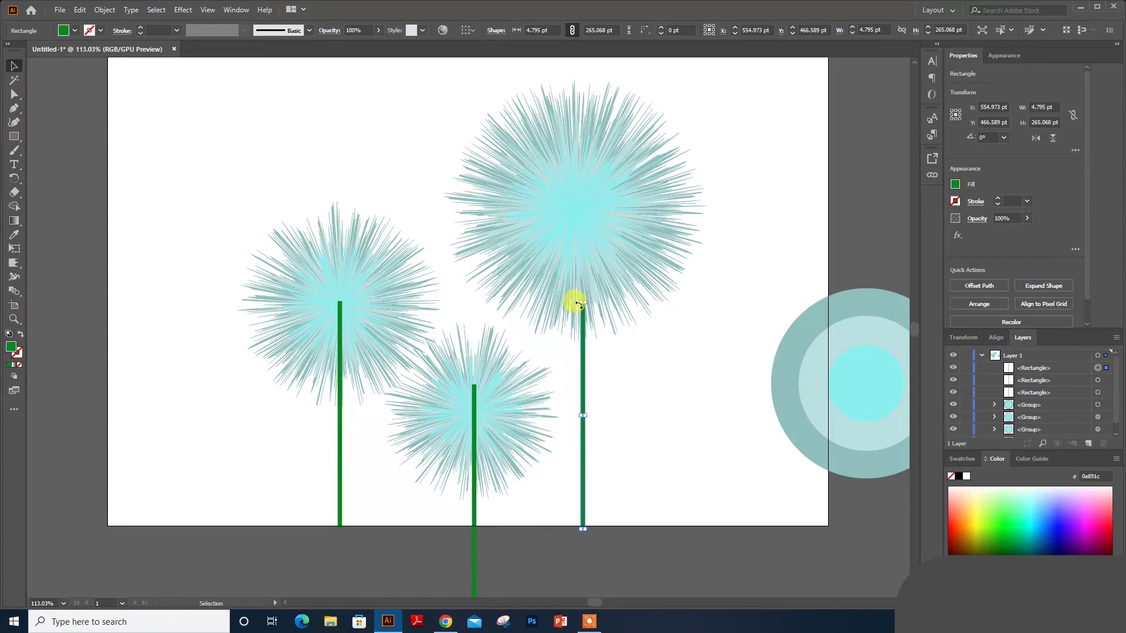
Step: Stretch the right stem to 6.849 × 363.014 pt so it reaches into the big burst
{"action": "mouse_move", "coordinate": [584, 303]}
{"action": "left_mouse_down"}
{"action": "mouse_move", "coordinate": [587, 220]}
{"action": "mouse_move", "coordinate": [579, 232]}
{"action": "left_mouse_up"}
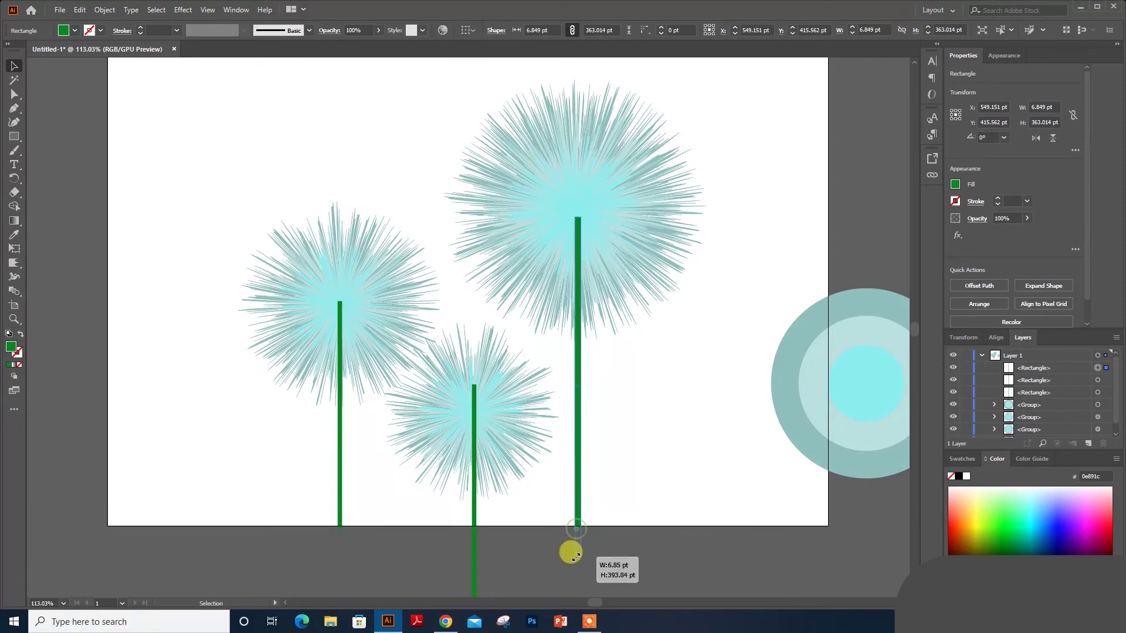
{"action": "left_click_drag", "start_coordinate": [577, 530], "coordinate": [578, 556]}
{"action": "left_click", "coordinate": [599, 406]}
{"action": "scroll", "coordinate": [597, 388], "scroll_direction": "down", "scroll_amount": 2}
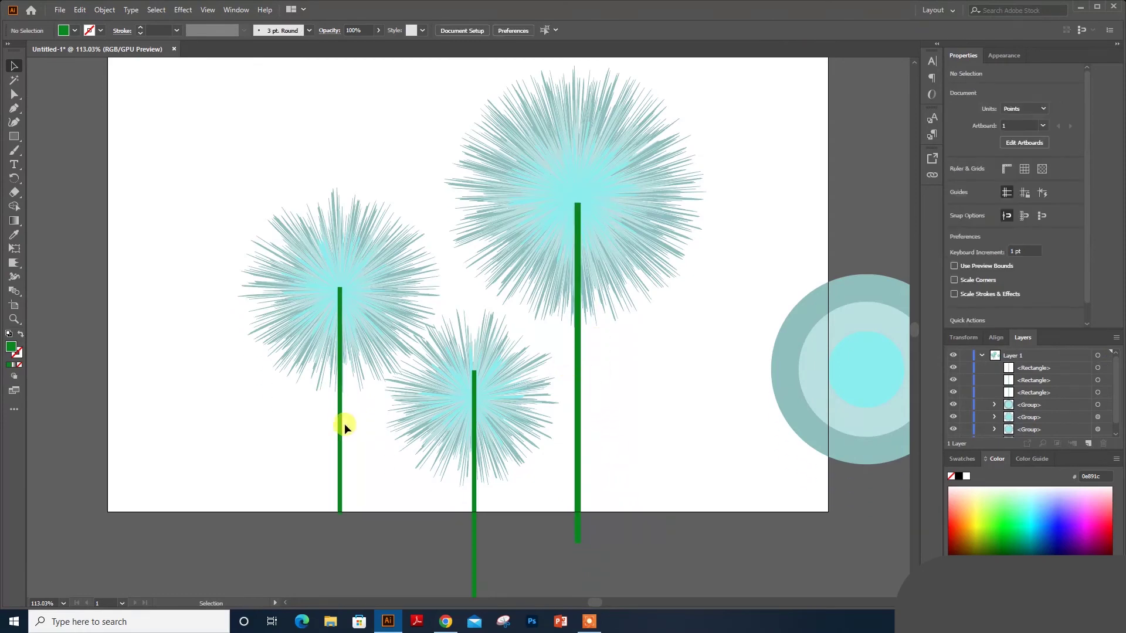
{"action": "left_click", "coordinate": [339, 424]}
Step: Select all three stems and send them to the back, behind the dandelion heads
{"action": "left_click", "coordinate": [475, 522], "text": "shift"}
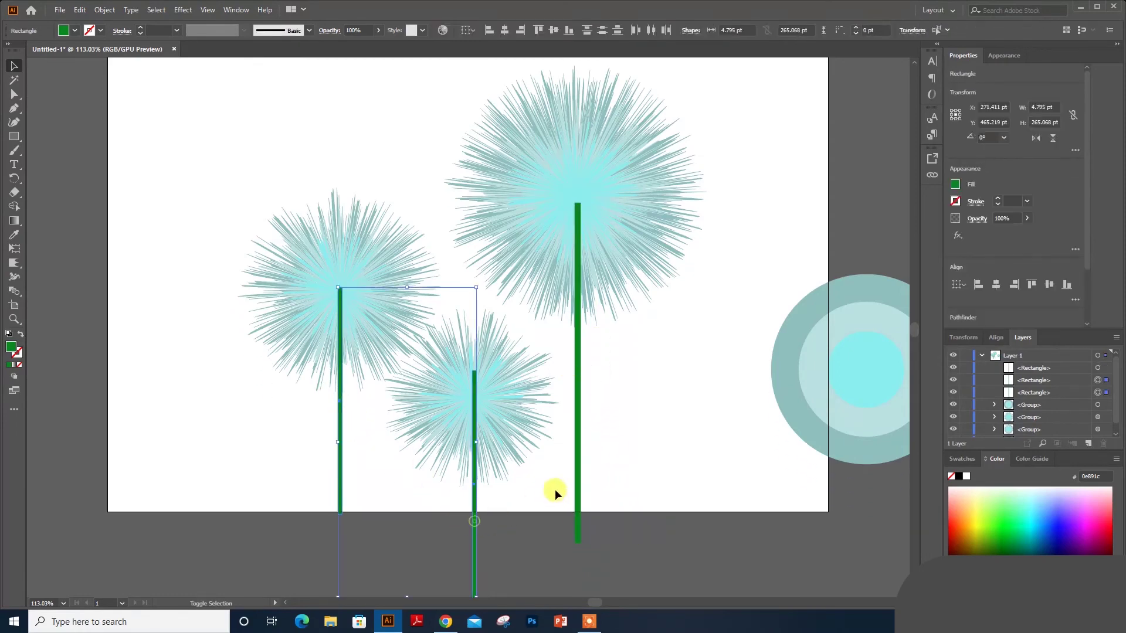
{"action": "left_click", "coordinate": [579, 468], "text": "shift"}
{"action": "right_click", "coordinate": [579, 465]}
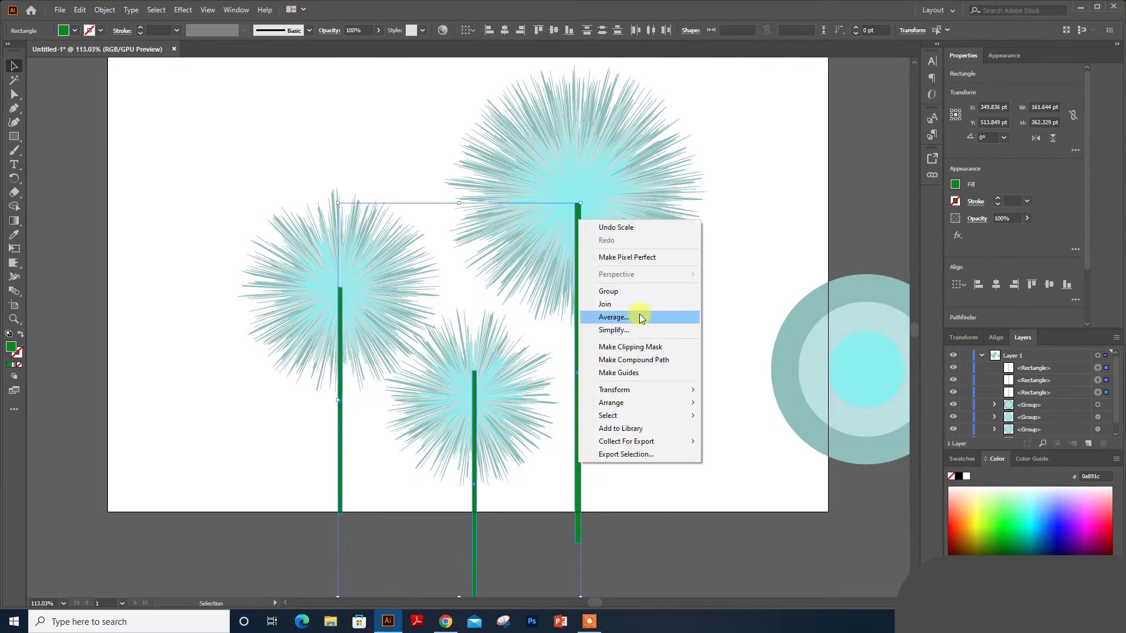
{"action": "mouse_move", "coordinate": [611, 402]}
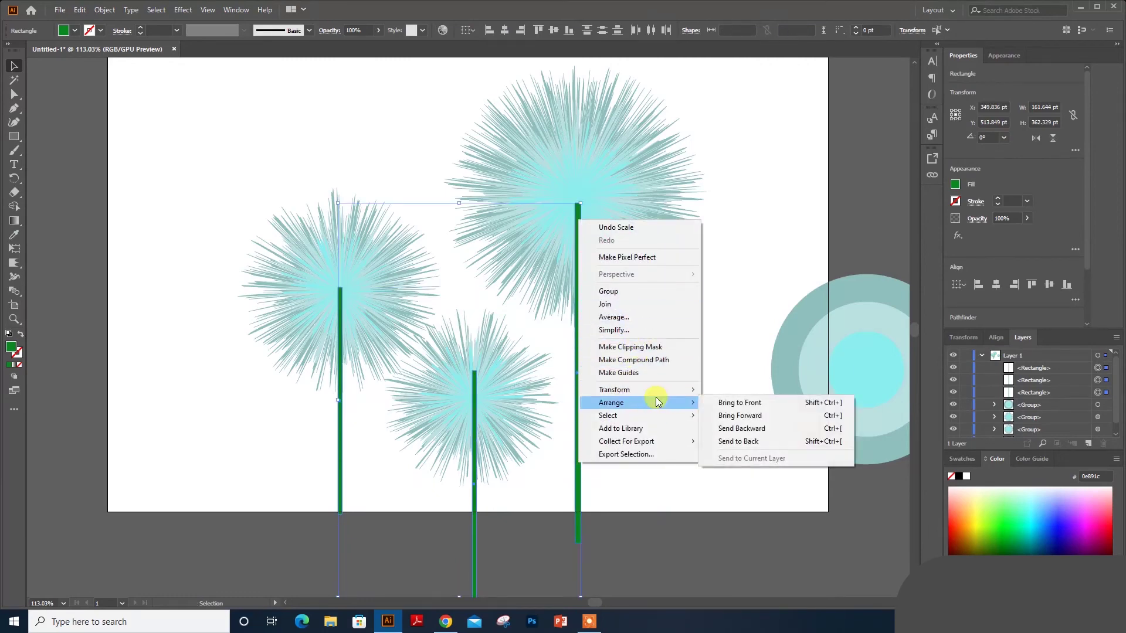
{"action": "left_click", "coordinate": [658, 403]}
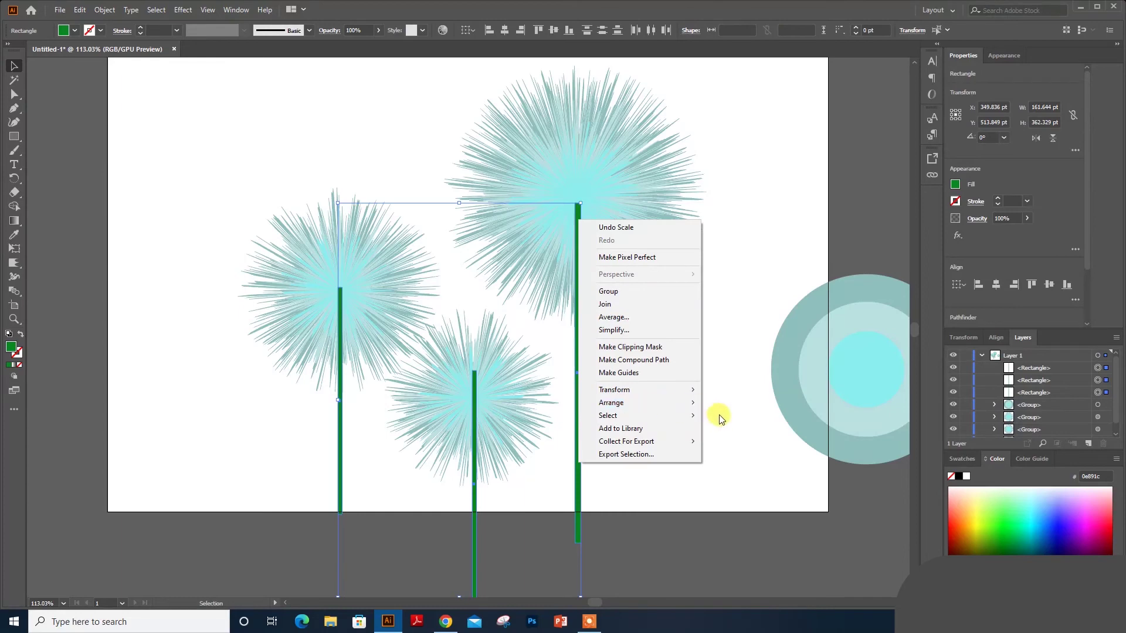
{"action": "mouse_move", "coordinate": [610, 403]}
{"action": "left_click", "coordinate": [720, 443]}
{"action": "left_click", "coordinate": [691, 455]}
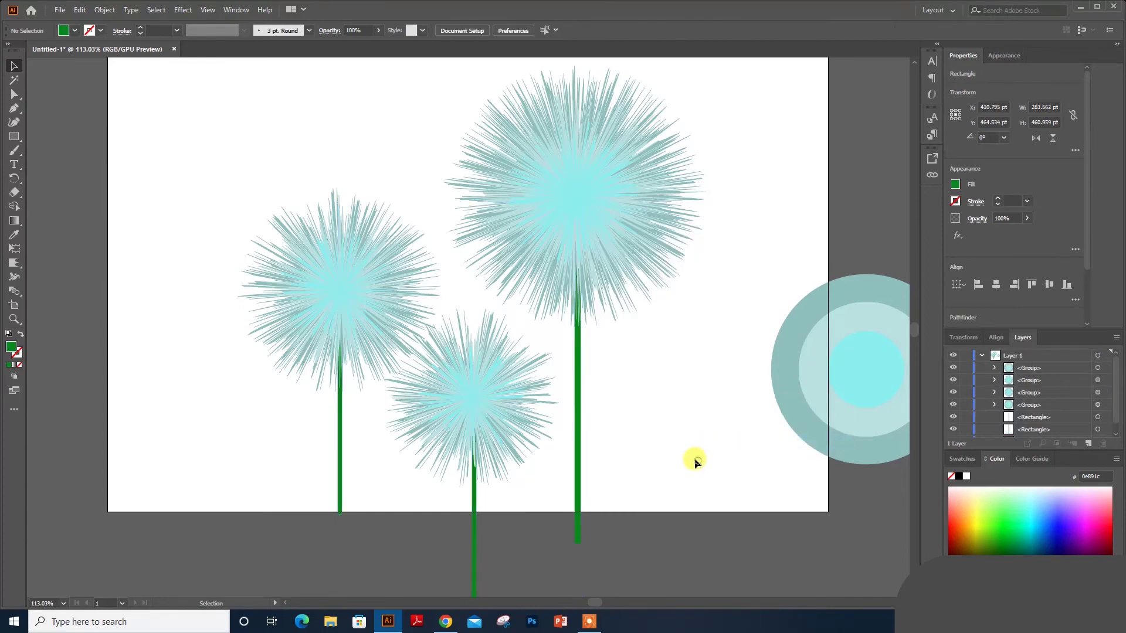
Step: Drag the concentric-circle group further off the artboard's right edge
{"action": "scroll", "coordinate": [688, 445], "scroll_direction": "up", "scroll_amount": 2}
{"action": "left_click", "coordinate": [800, 429]}
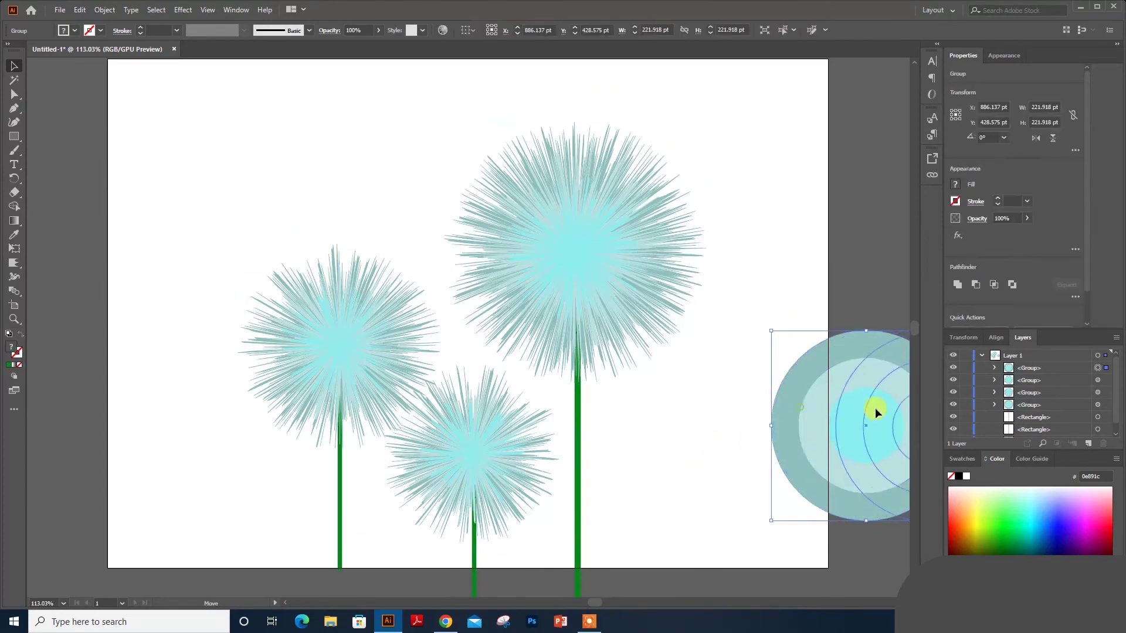
{"action": "left_click_drag", "start_coordinate": [800, 429], "coordinate": [883, 433]}
{"action": "left_click", "coordinate": [854, 297]}
{"action": "scroll", "coordinate": [855, 297], "scroll_direction": "up", "scroll_amount": 1}
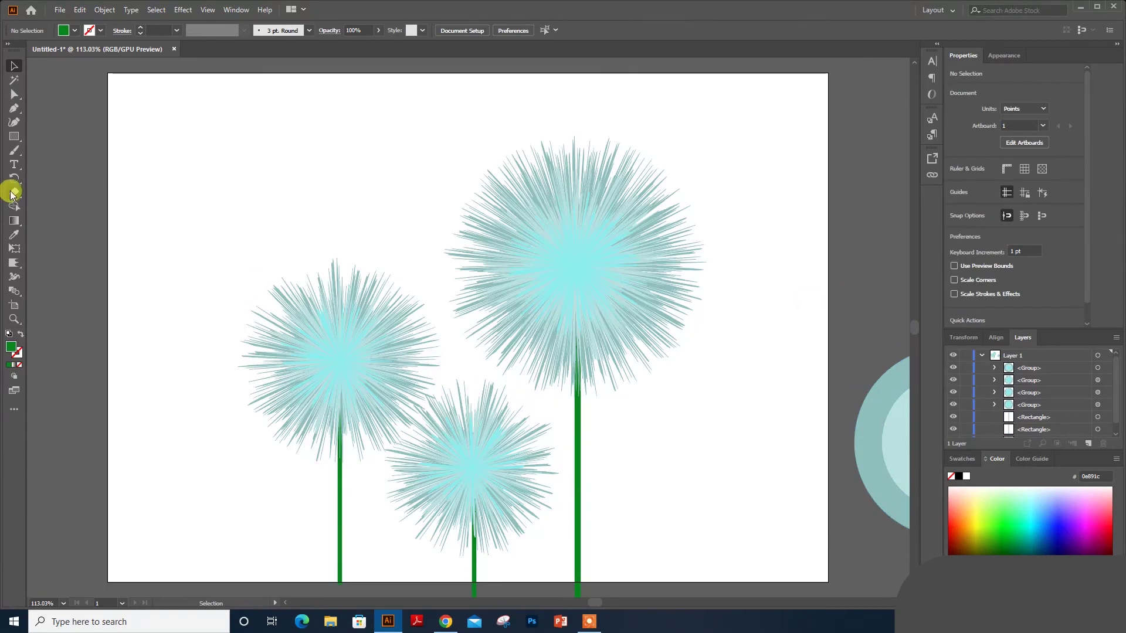
{"action": "left_click", "coordinate": [11, 140]}
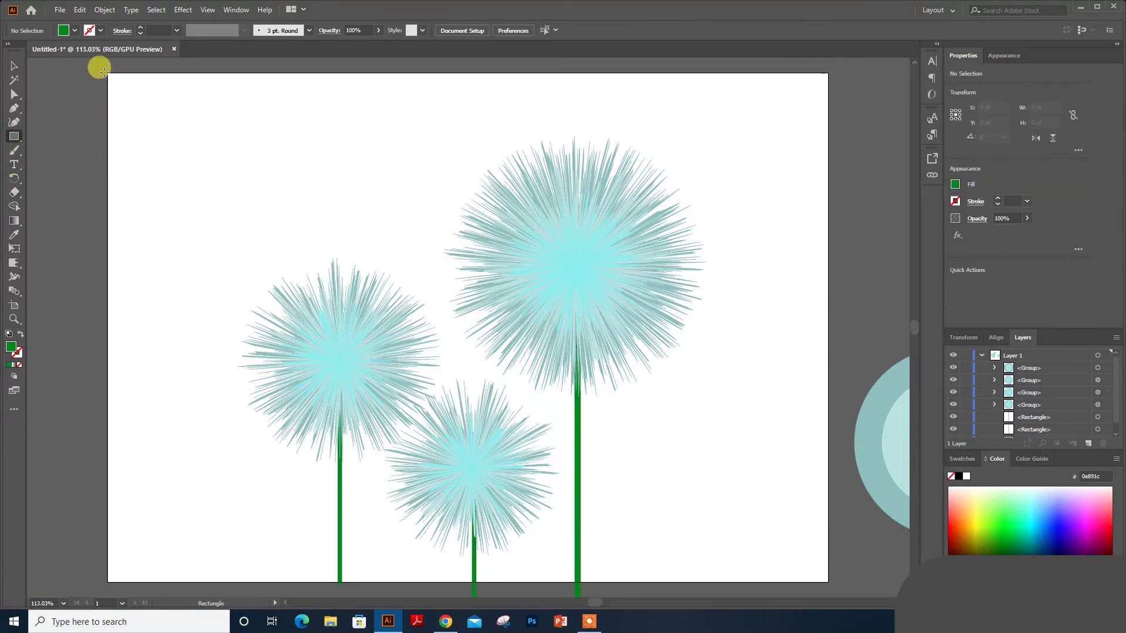
Step: Draw a rectangle covering the whole artboard and give it a light cyan fill
{"action": "left_click_drag", "start_coordinate": [104, 72], "coordinate": [828, 582]}
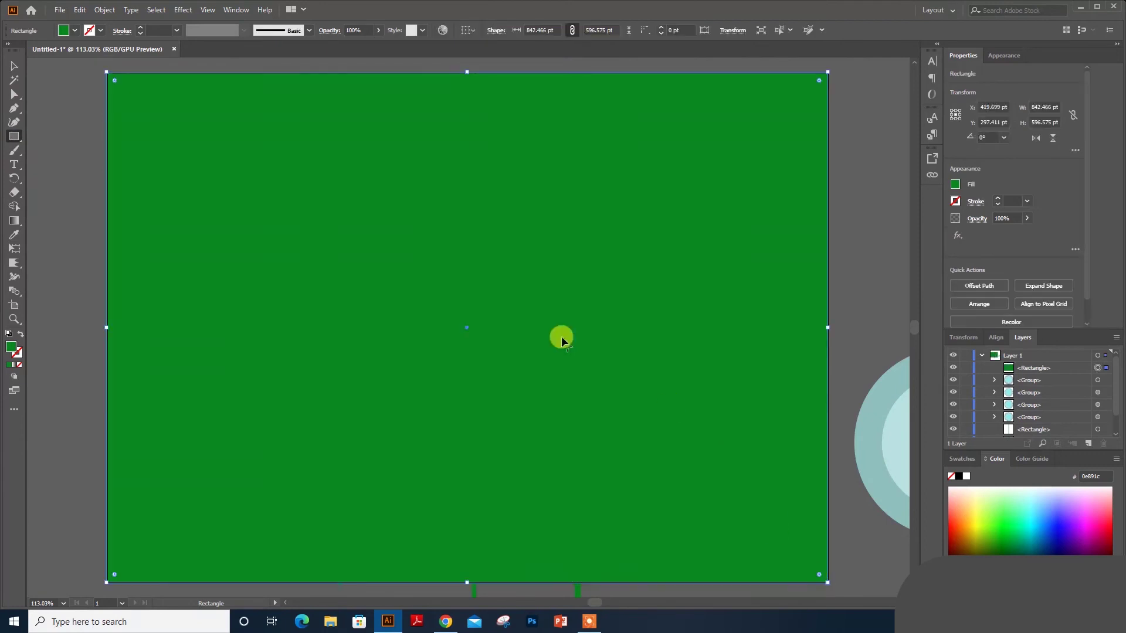
{"action": "double_click", "coordinate": [11, 350]}
{"action": "left_click", "coordinate": [766, 149]}
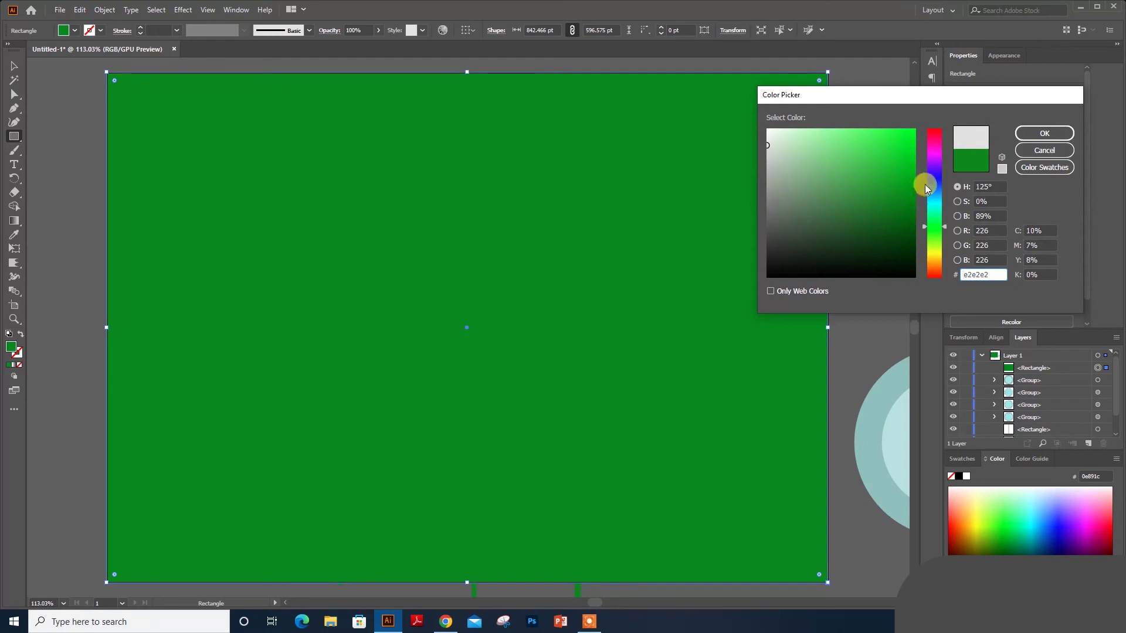
{"action": "left_click", "coordinate": [935, 202]}
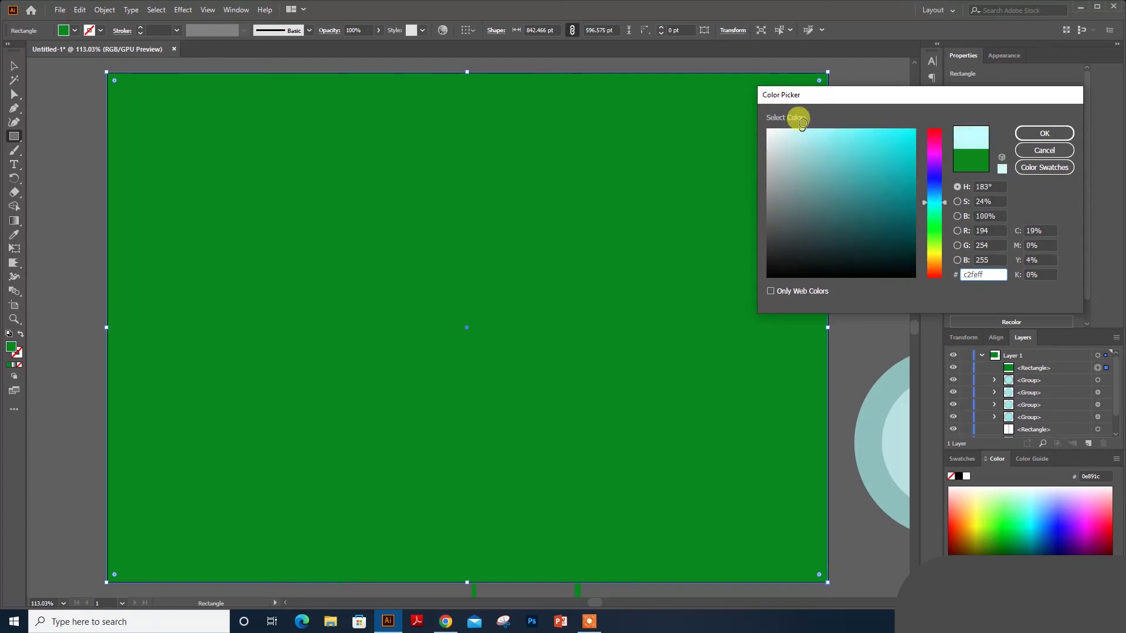
{"action": "left_click_drag", "start_coordinate": [796, 119], "coordinate": [813, 120]}
{"action": "left_click", "coordinate": [1023, 135]}
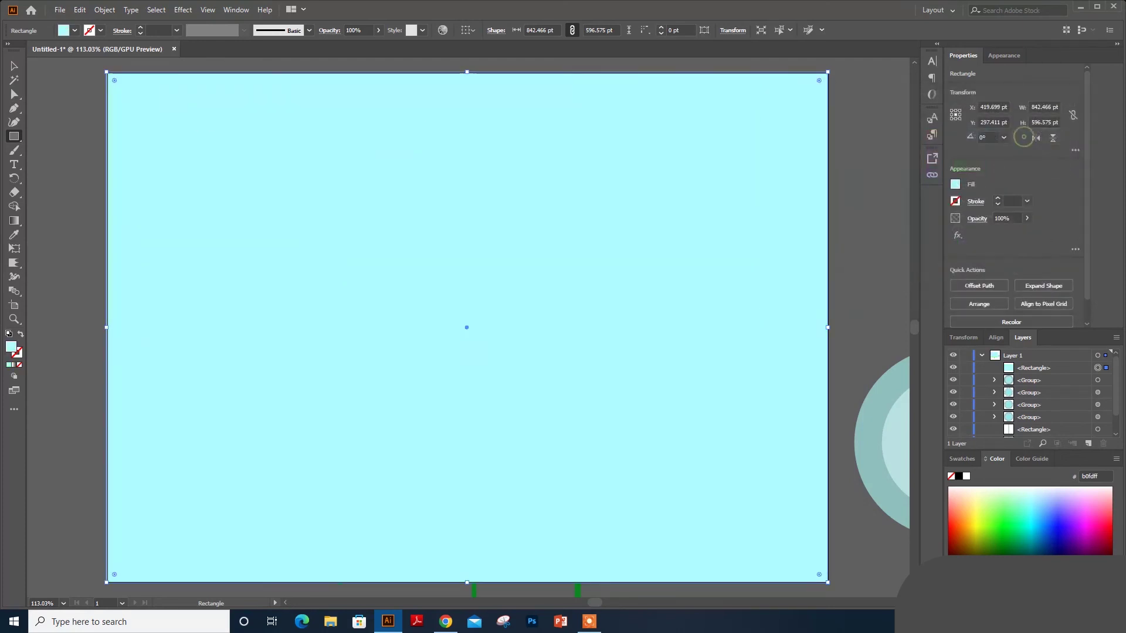
Step: Send the rectangle behind the dandelions and set its fill to pale cyan caffff
{"action": "left_click", "coordinate": [12, 66]}
{"action": "right_click", "coordinate": [404, 214]}
{"action": "mouse_move", "coordinate": [442, 396]}
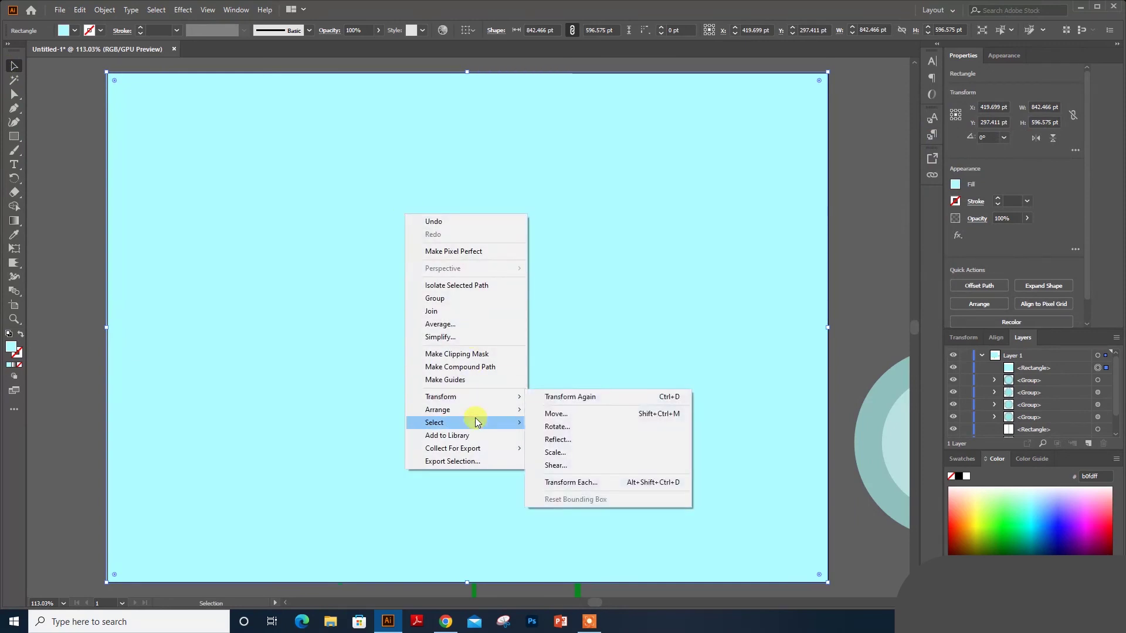
{"action": "left_click", "coordinate": [548, 448]}
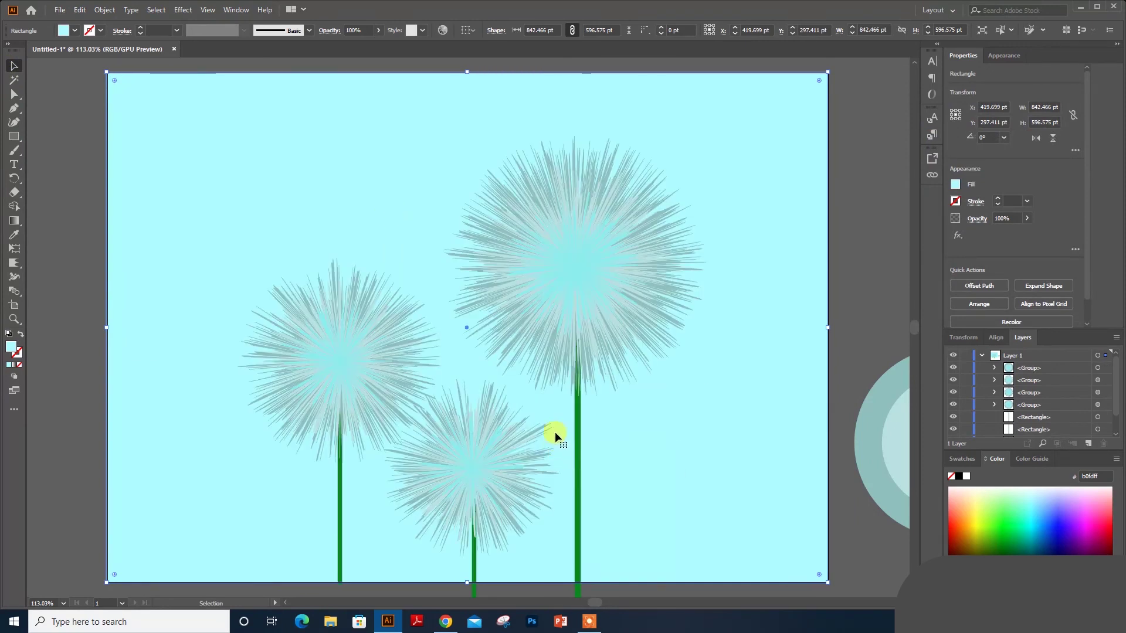
{"action": "double_click", "coordinate": [12, 346]}
{"action": "type", "text": "caffff"}
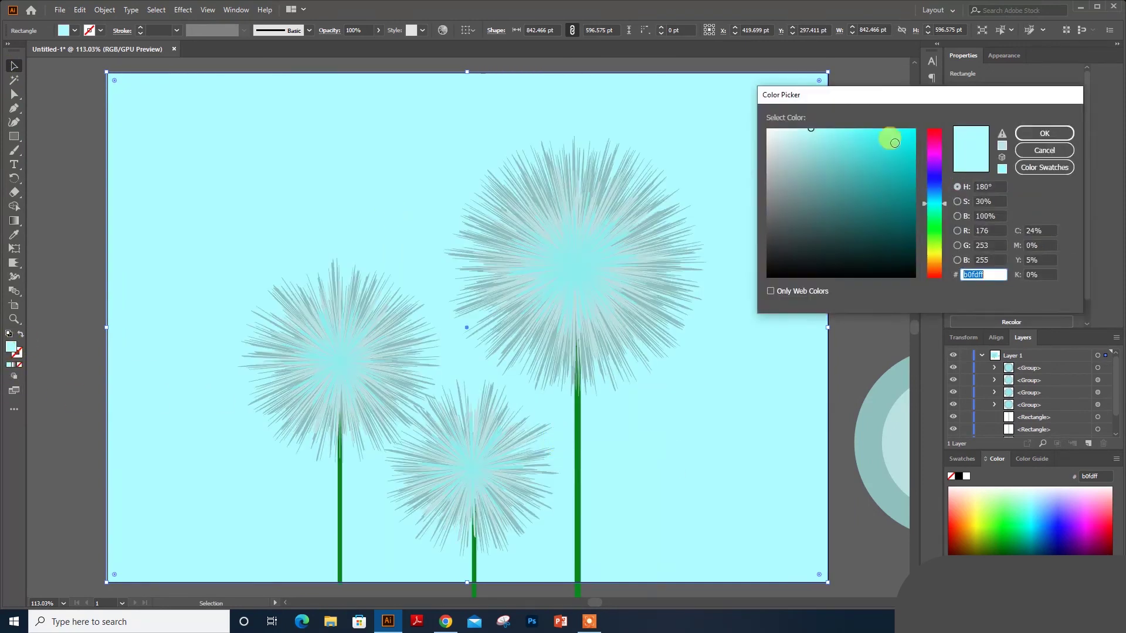
{"action": "left_click", "coordinate": [1045, 133]}
{"action": "left_click", "coordinate": [854, 268]}
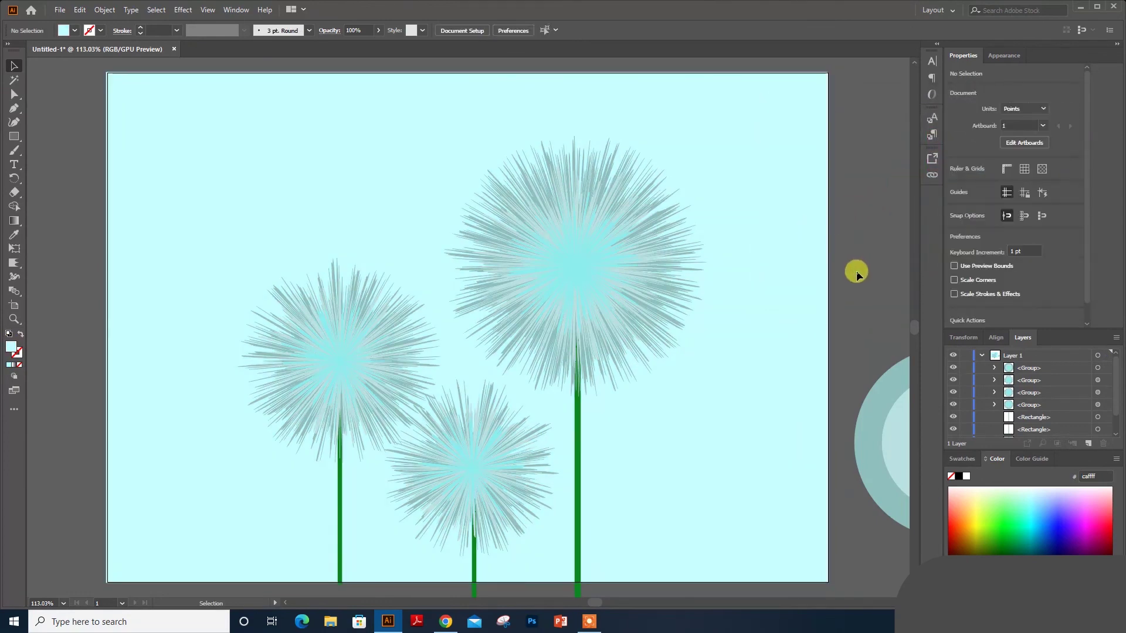
{"action": "key", "text": "ctrl+plus"}
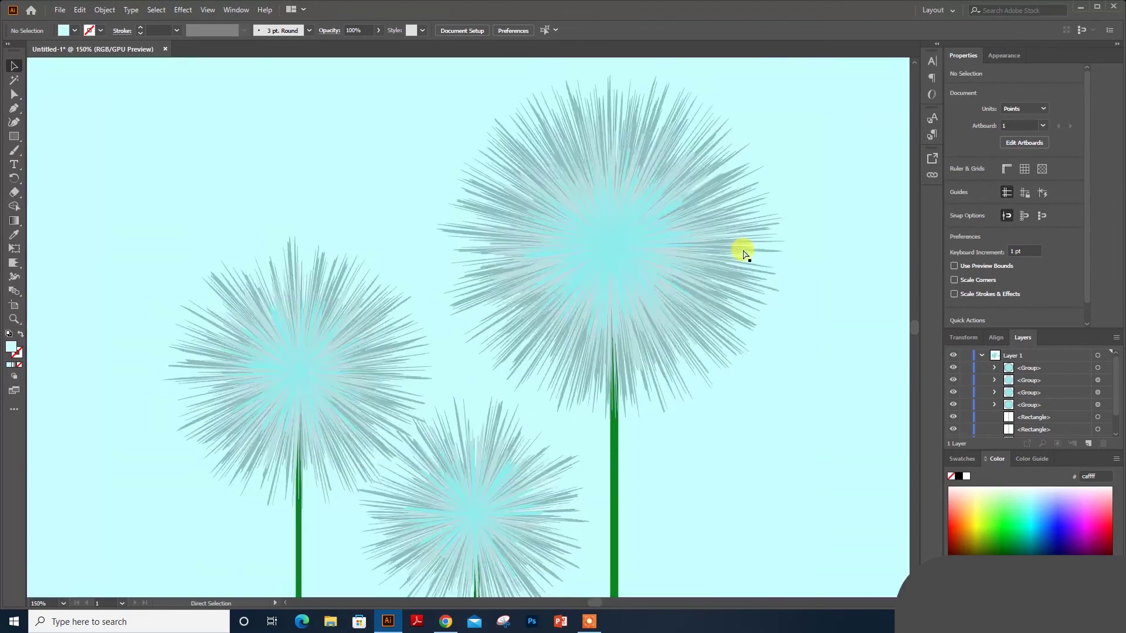
{"action": "key", "text": "ctrl+plus"}
{"action": "key", "text": "ctrl+plus"}
{"action": "mouse_move", "coordinate": [745, 194]}
{"action": "left_mouse_down"}
{"action": "mouse_move", "coordinate": [618, 329]}
{"action": "mouse_move", "coordinate": [713, 332]}
{"action": "mouse_move", "coordinate": [661, 352]}
{"action": "mouse_move", "coordinate": [667, 266]}
{"action": "mouse_move", "coordinate": [696, 269]}
{"action": "mouse_move", "coordinate": [530, 327]}
{"action": "mouse_move", "coordinate": [520, 241]}
{"action": "left_mouse_up"}
{"action": "left_click_drag", "start_coordinate": [426, 196], "coordinate": [538, 376]}
{"action": "key", "text": "ctrl+minus"}
{"action": "key", "text": "ctrl+minus"}
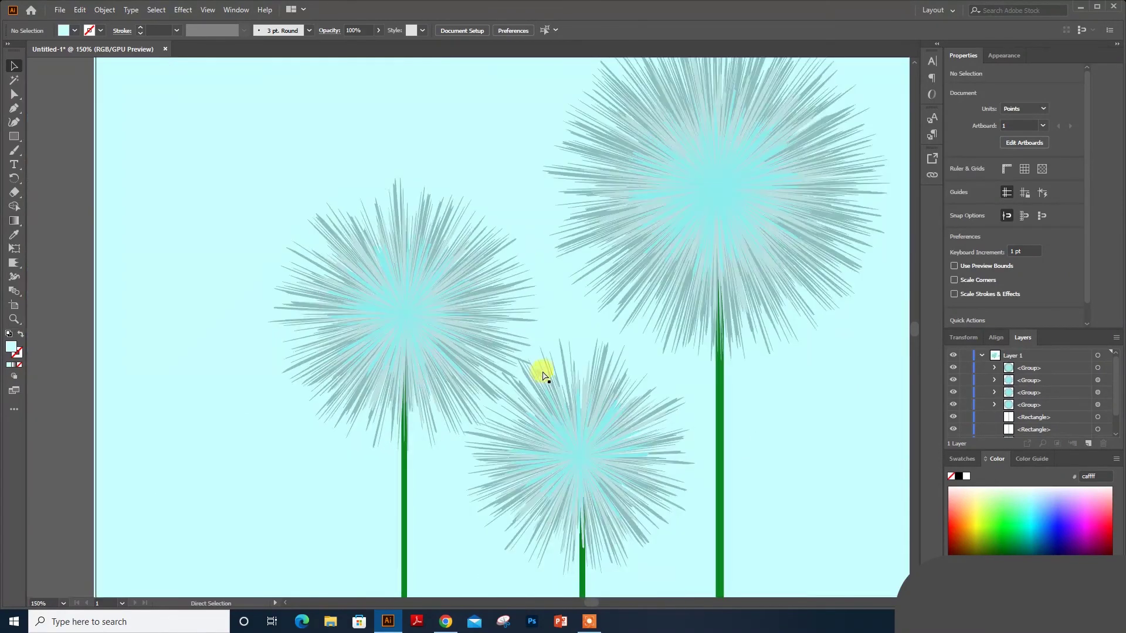
{"action": "left_click_drag", "start_coordinate": [730, 253], "coordinate": [611, 249]}
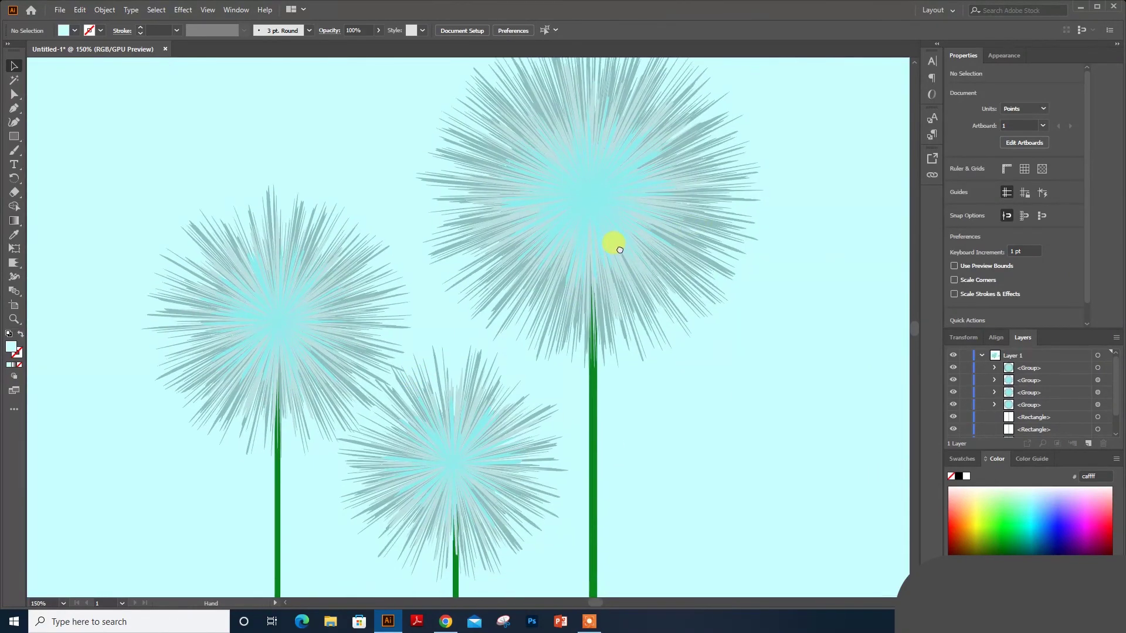
{"action": "key", "text": "ctrl+minus"}
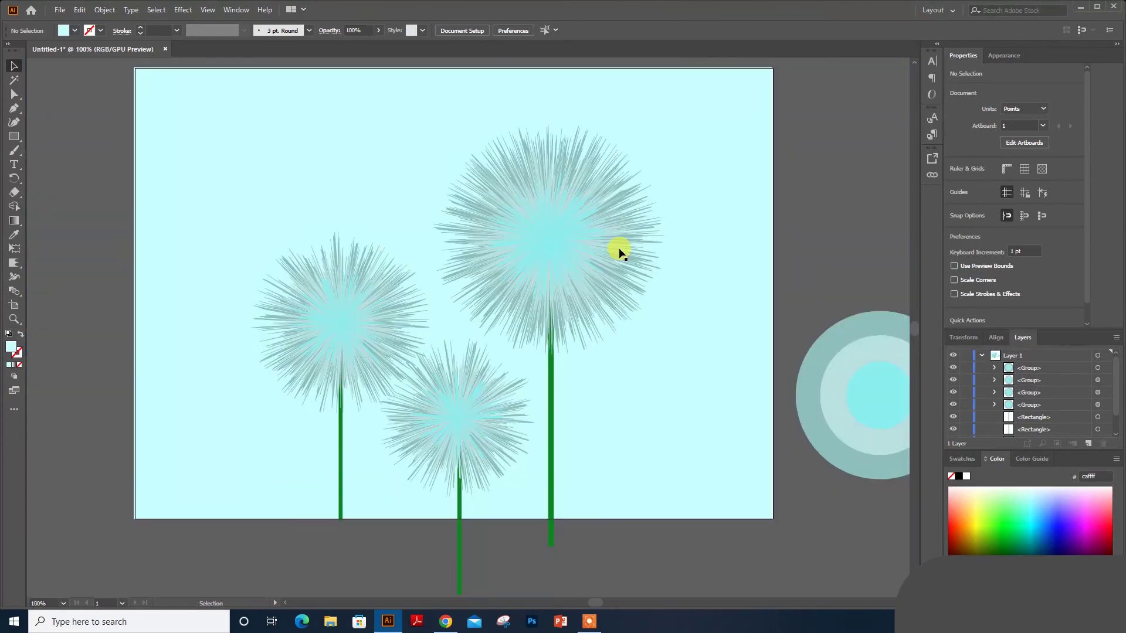